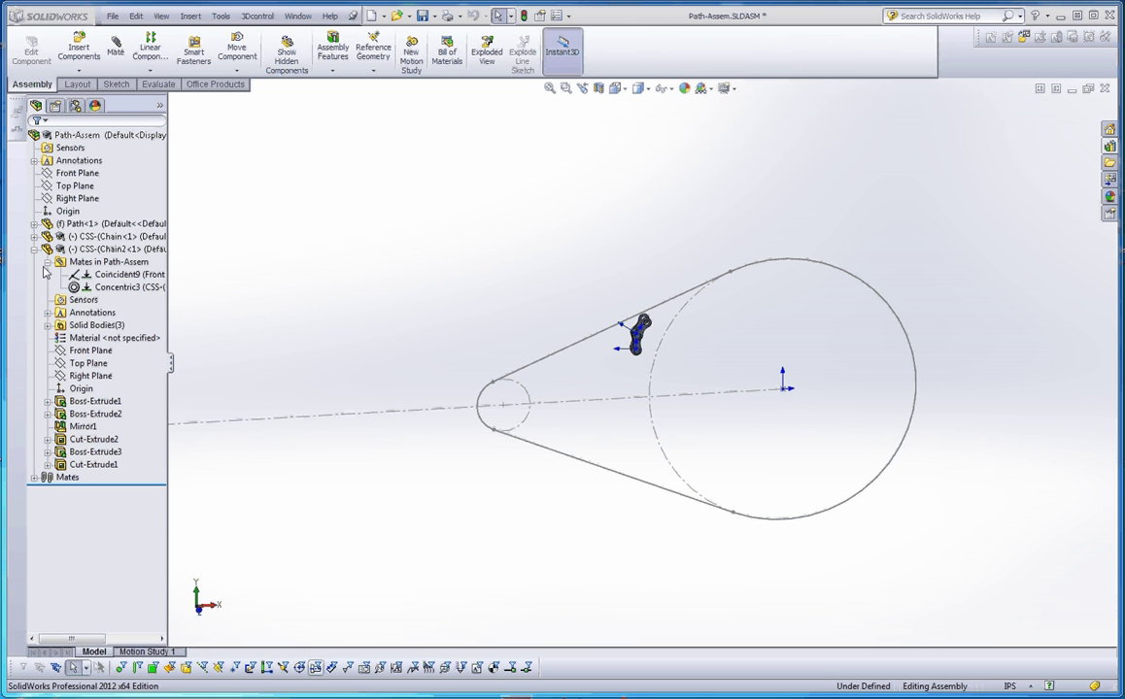
# - Collapse the CSS-Chain2<1> branch, then select Path<1> and CSS-Chain2<1> to inspect them
pyautogui.click(34, 250)
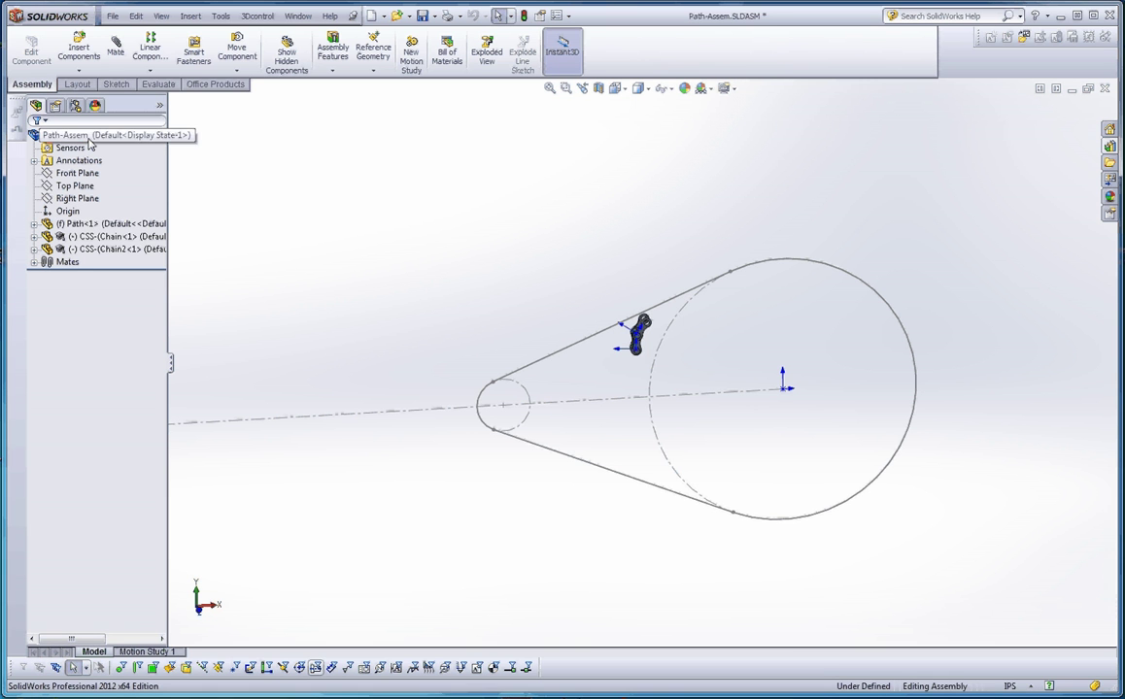
pyautogui.click(115, 225)
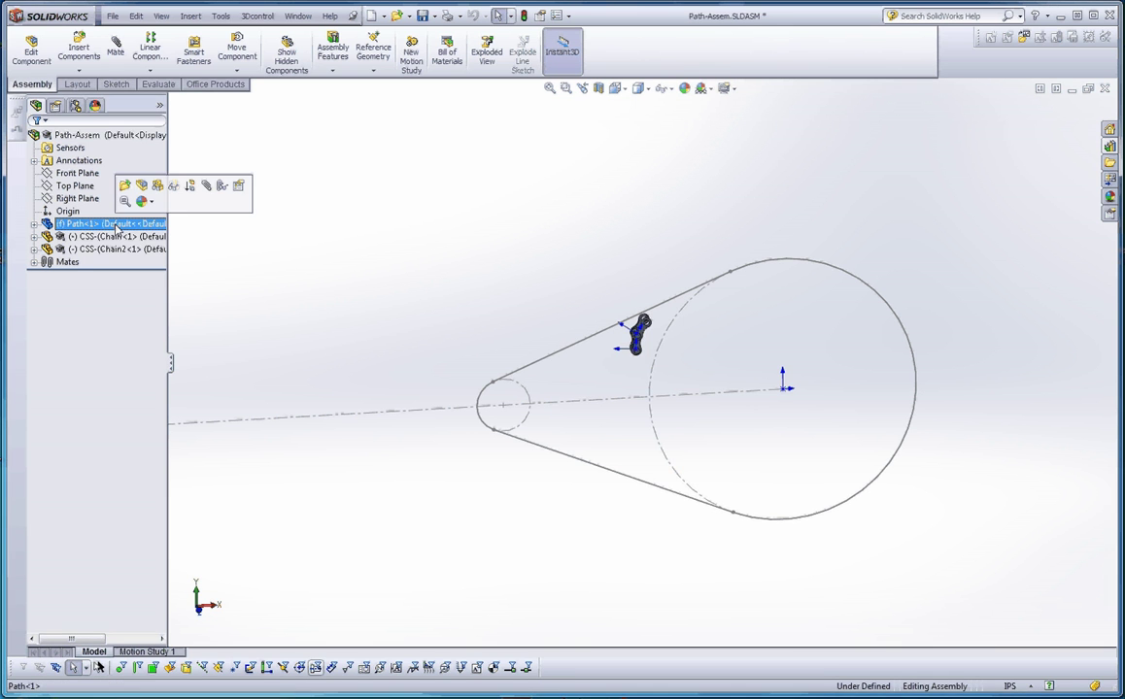
pyautogui.click(311, 238)
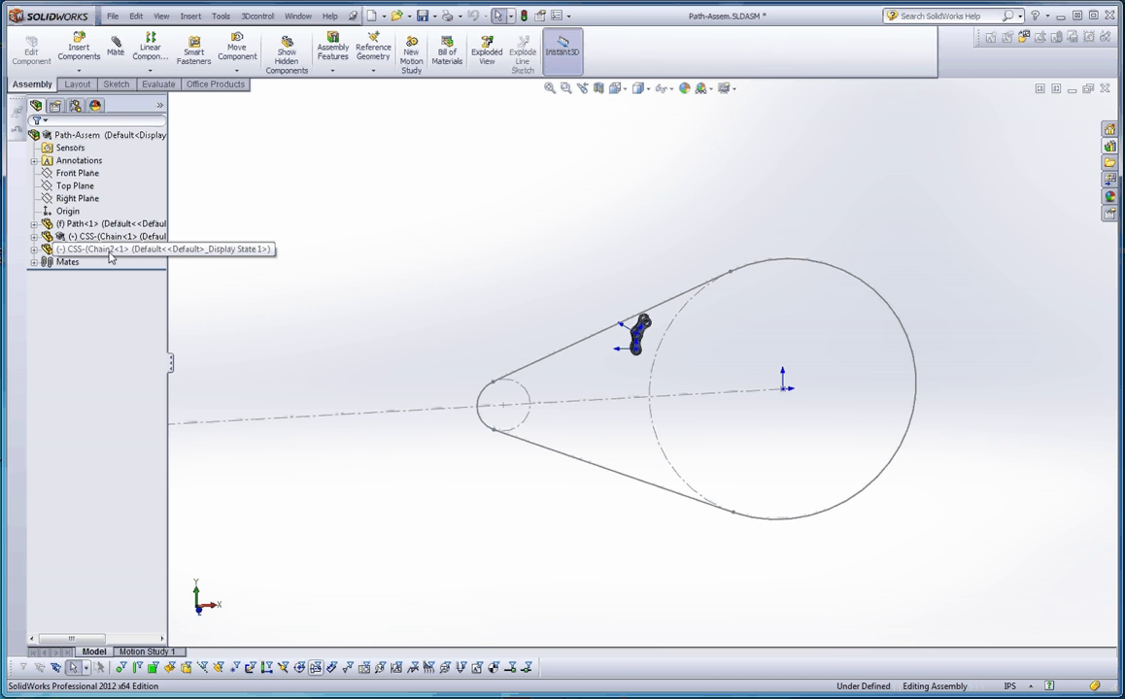
pyautogui.click(110, 251)
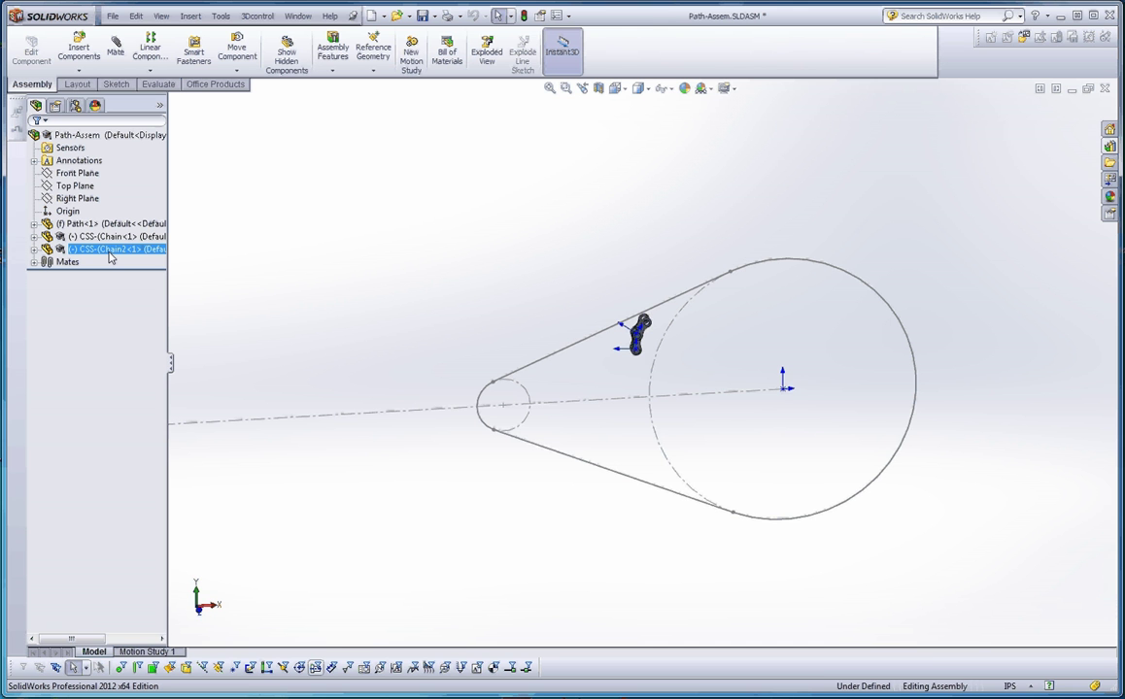
pyautogui.click(96, 227)
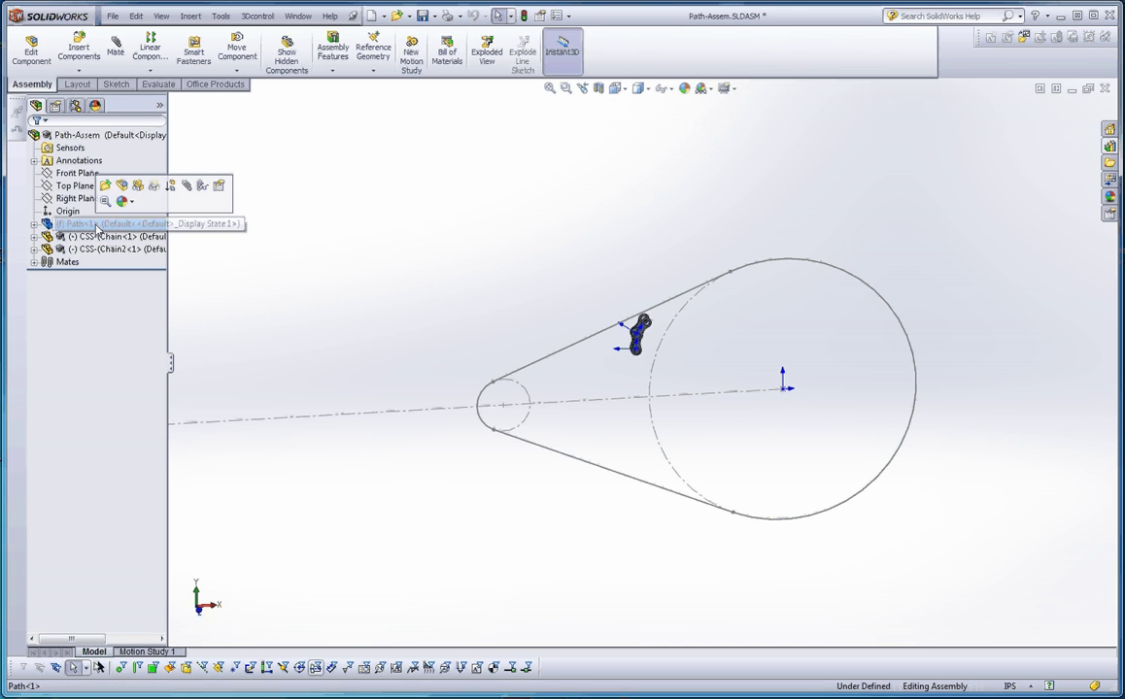
# - Edit the Path part's Sketch1 in context and zoom in on the chain link
pyautogui.doubleClick(567, 355)
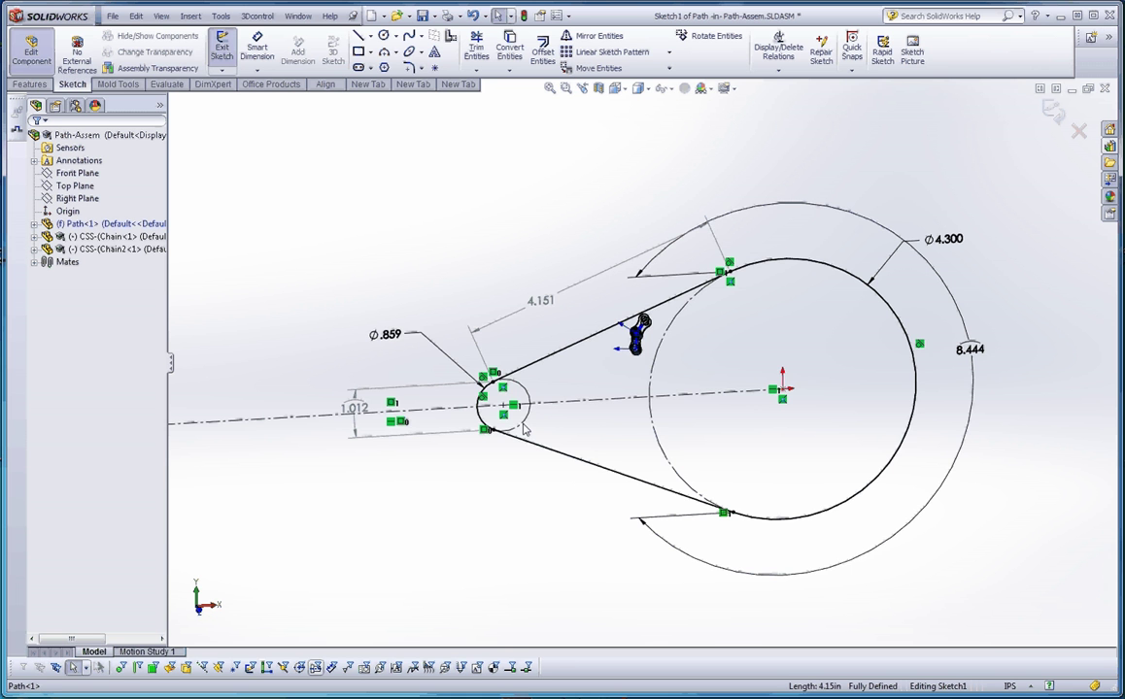
pyautogui.scroll(-5, 632, 345)
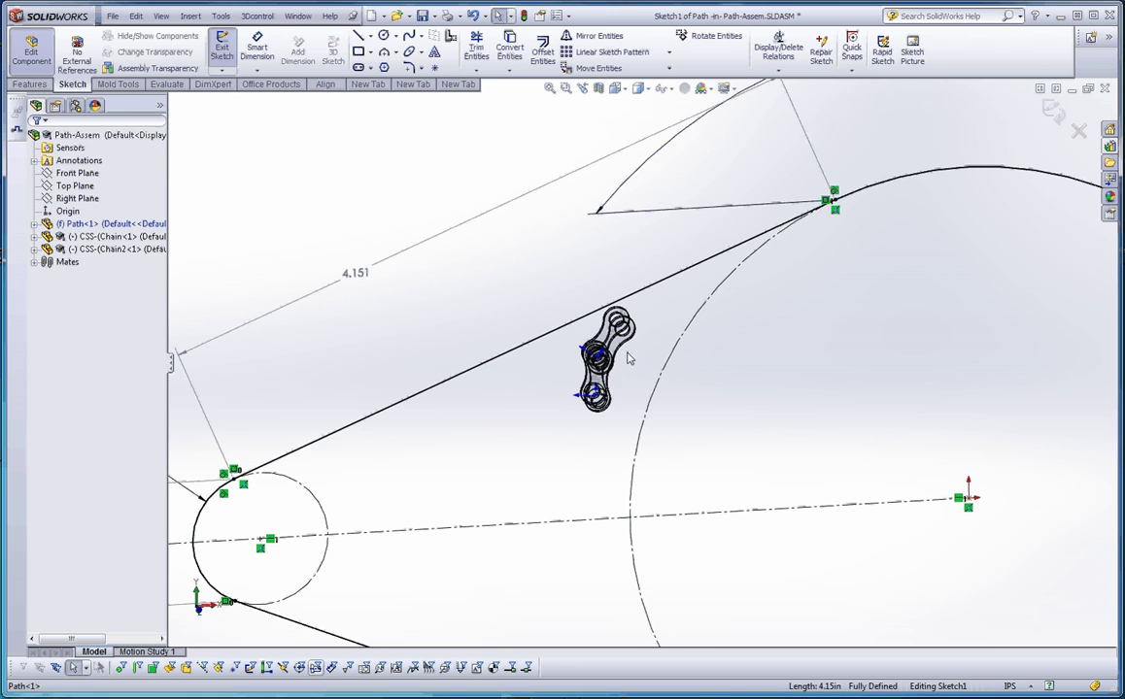
pyautogui.scroll(-4, 627, 360)
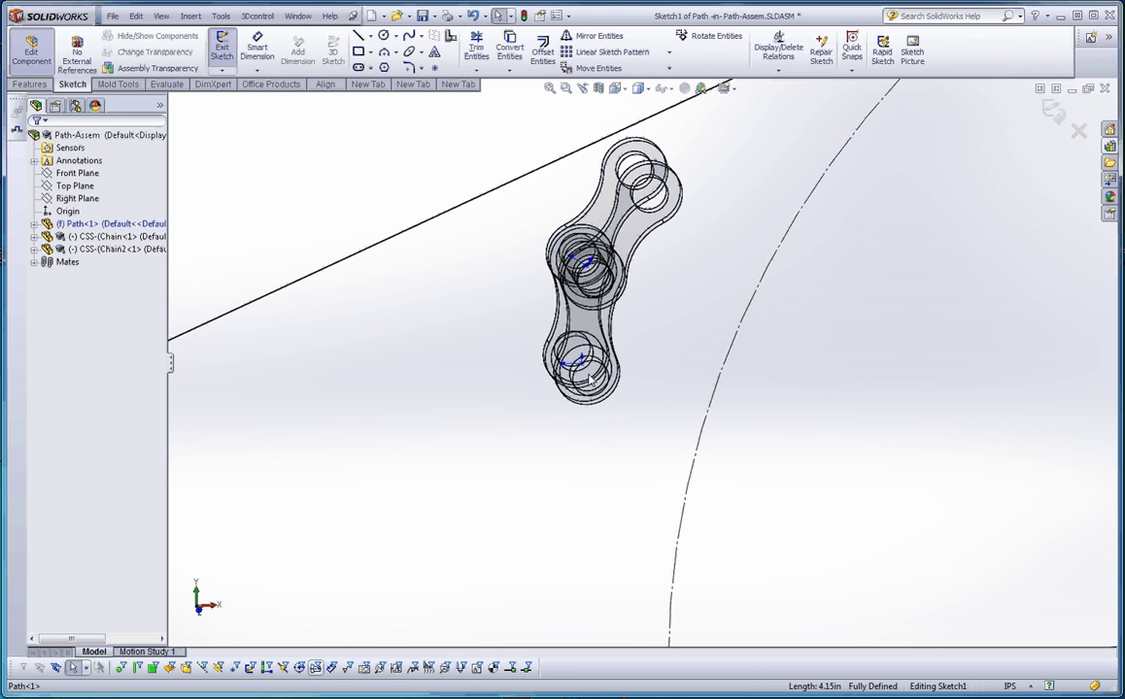
pyautogui.scroll(5, 621, 381)
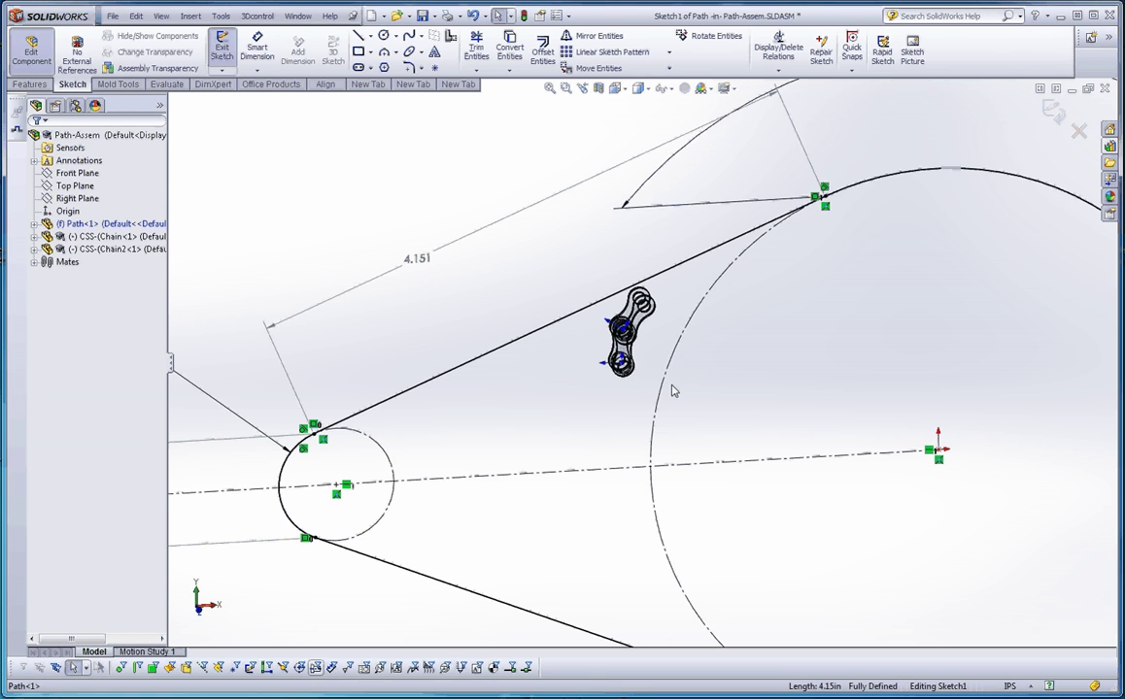
pyautogui.scroll(-4, 708, 316)
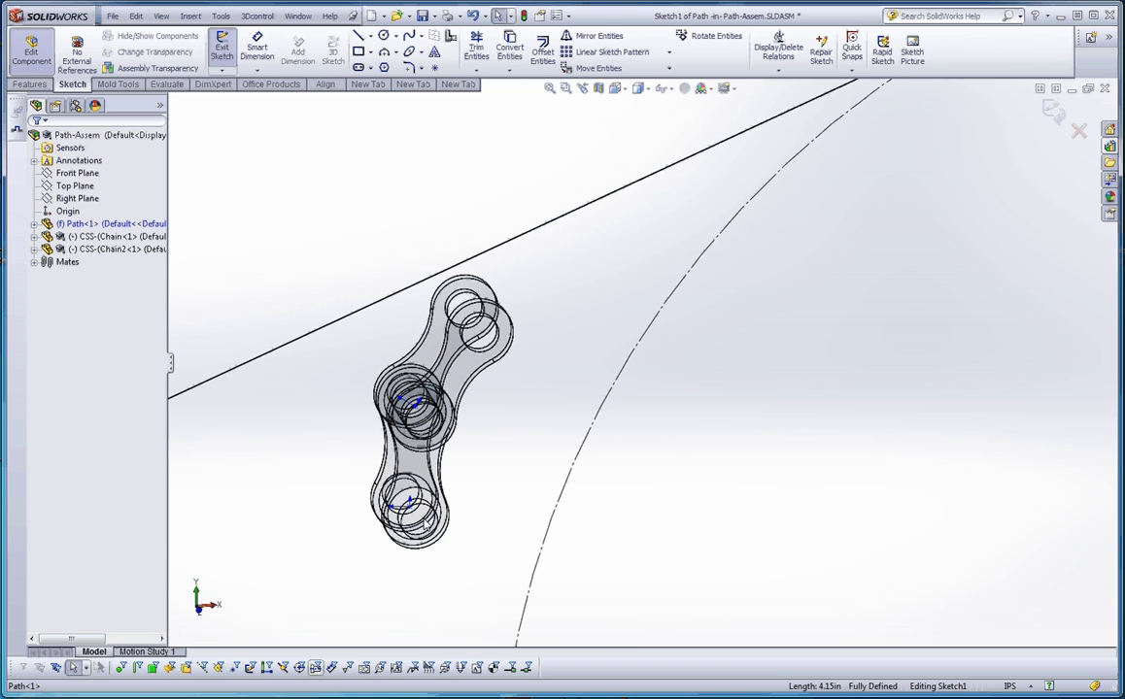
pyautogui.press('f')
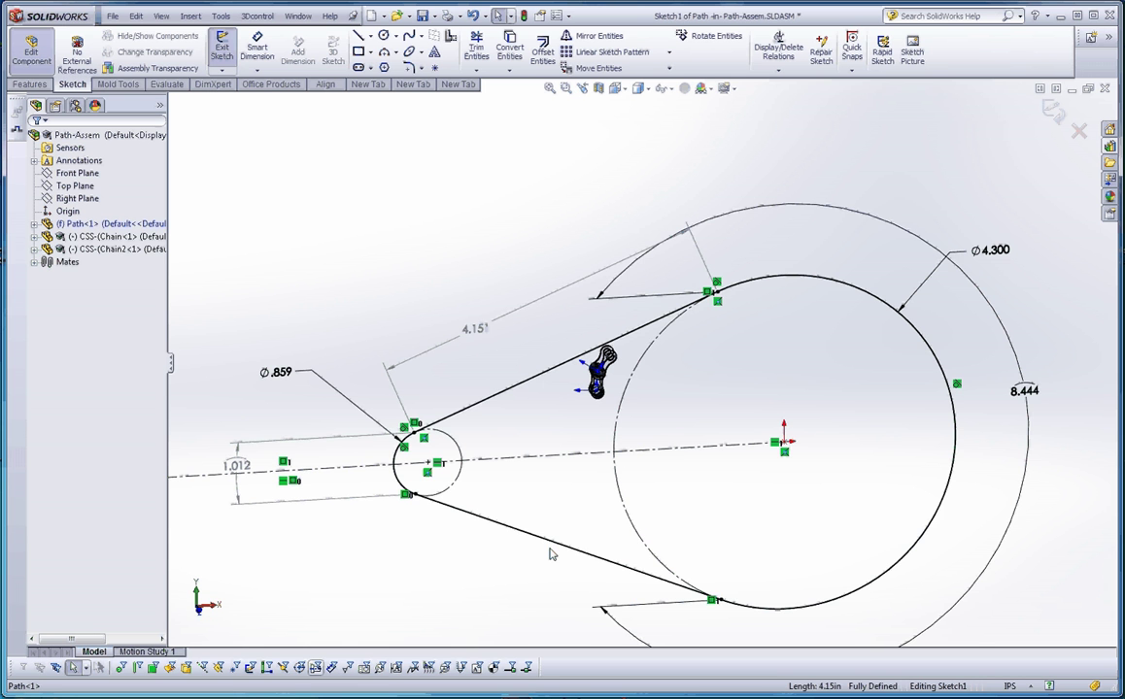
pyautogui.hotkey('ctrl', 'Right')
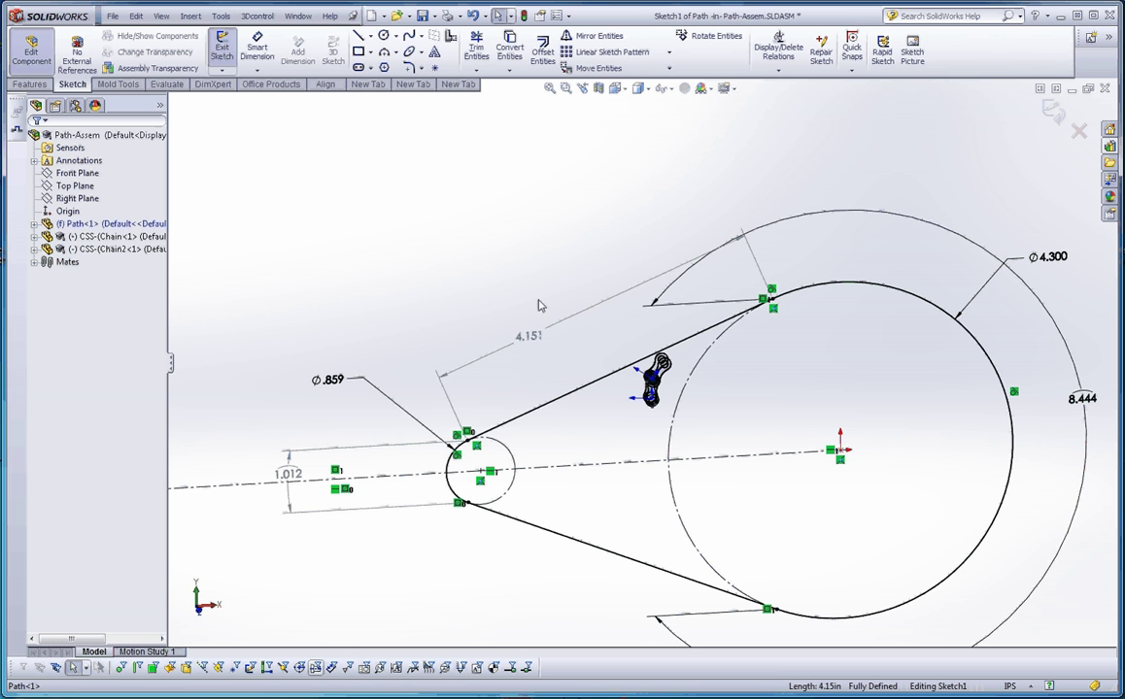
pyautogui.press('z')
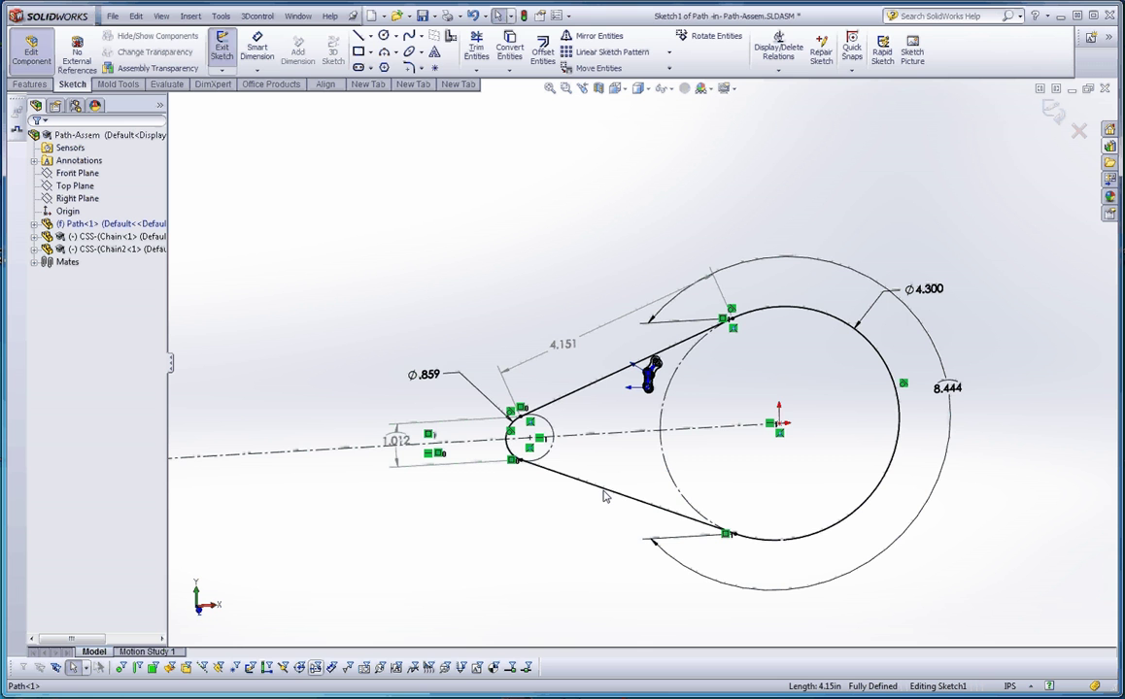
pyautogui.scroll(-2, 653, 402)
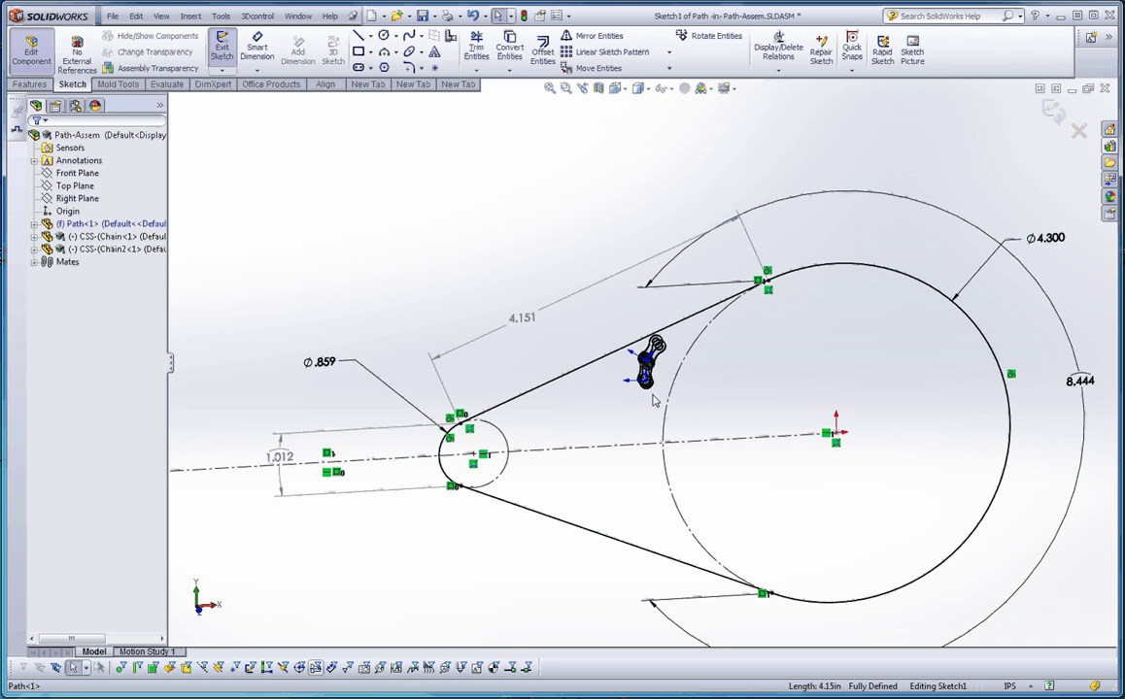
pyautogui.scroll(2, 654, 400)
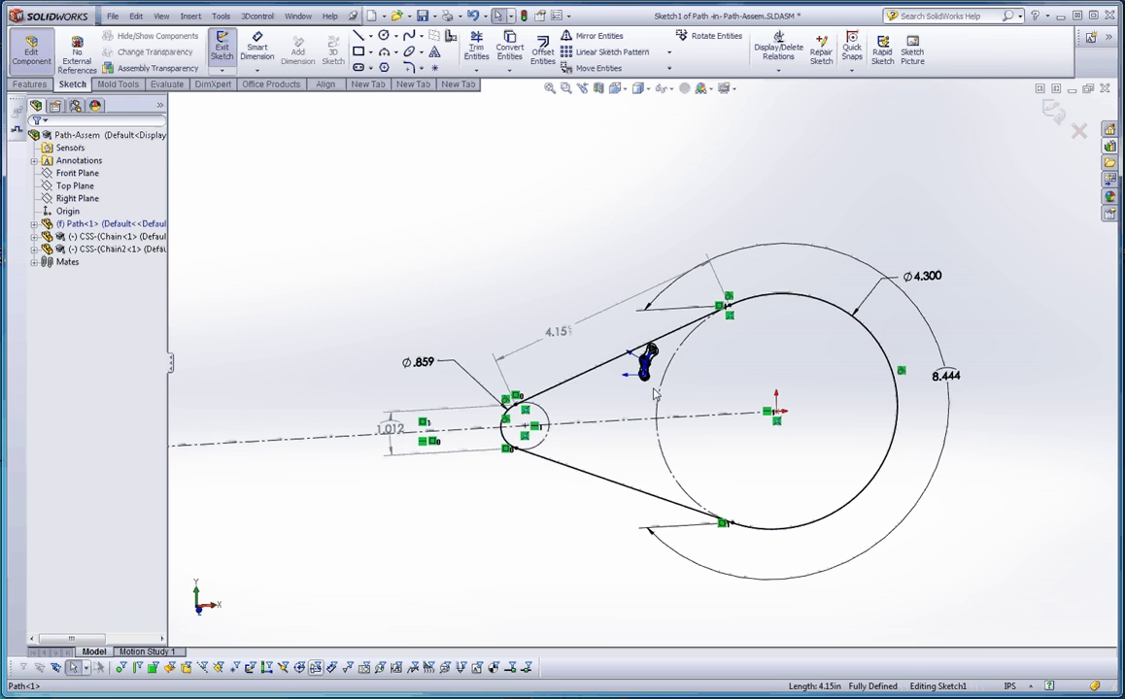
pyautogui.scroll(-5, 654, 394)
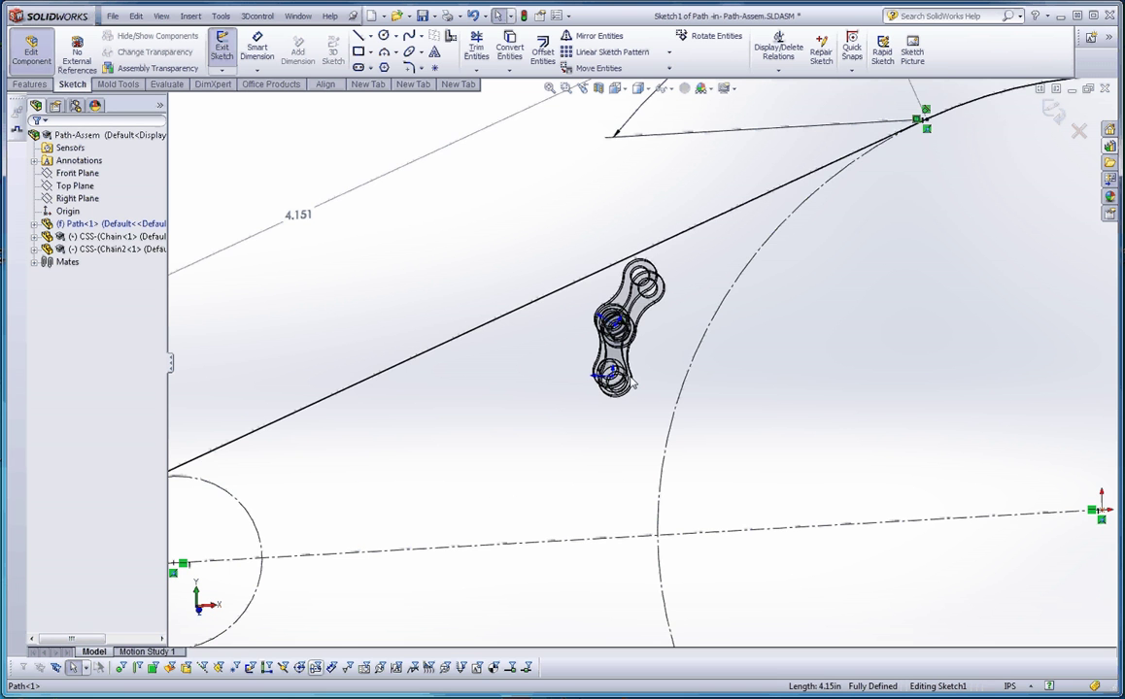
pyautogui.scroll(5, 632, 388)
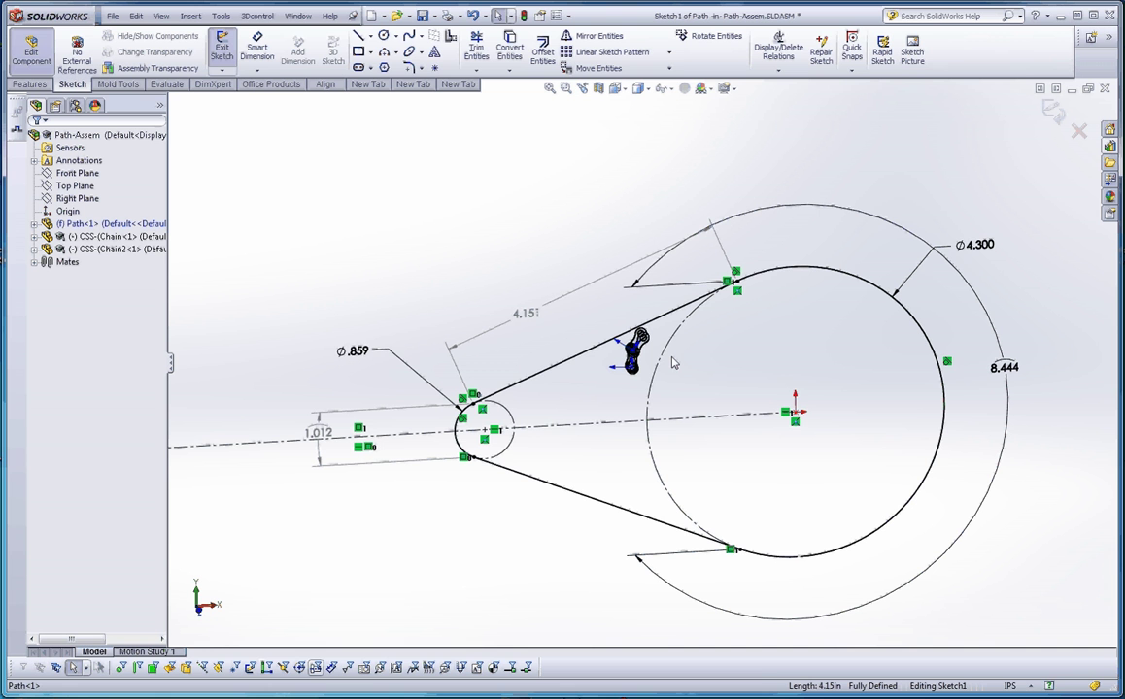
# - Select the closed path loop and review its right-click options
pyautogui.click(575, 355)
pyautogui.click(546, 268)
pyautogui.click(582, 361)
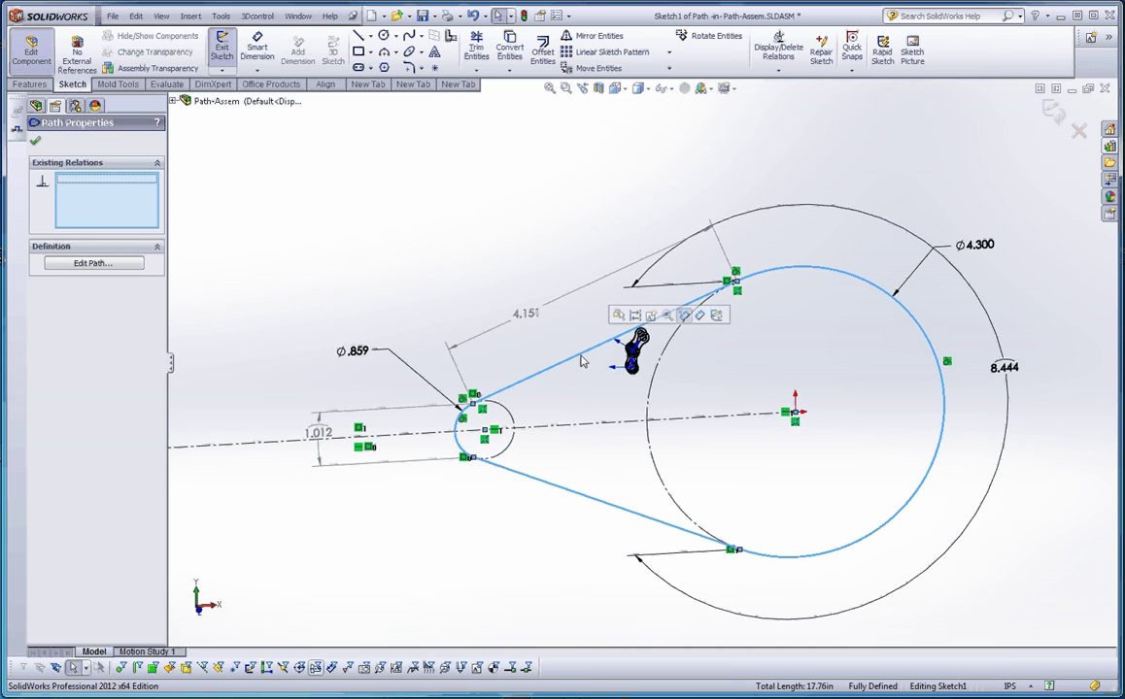
pyautogui.rightClick(583, 359)
pyautogui.click(573, 497)
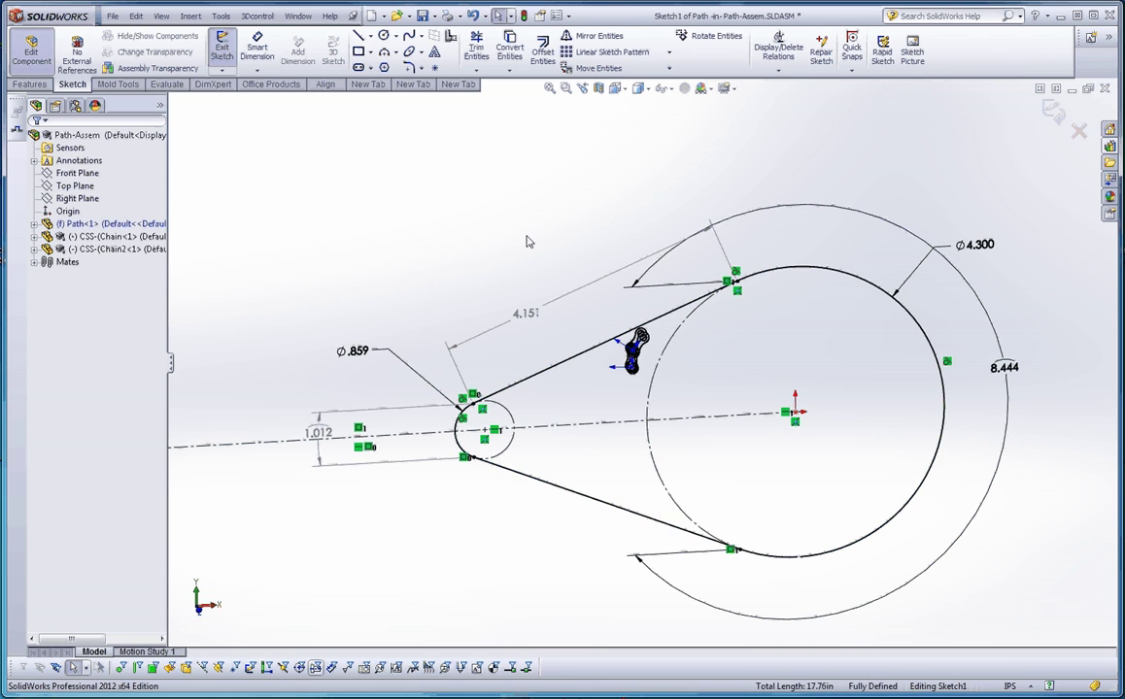
# - Inspect the upper tangent line, small arc, lower tangent line and small circle individually
pyautogui.click(572, 355)
pyautogui.click(458, 441)
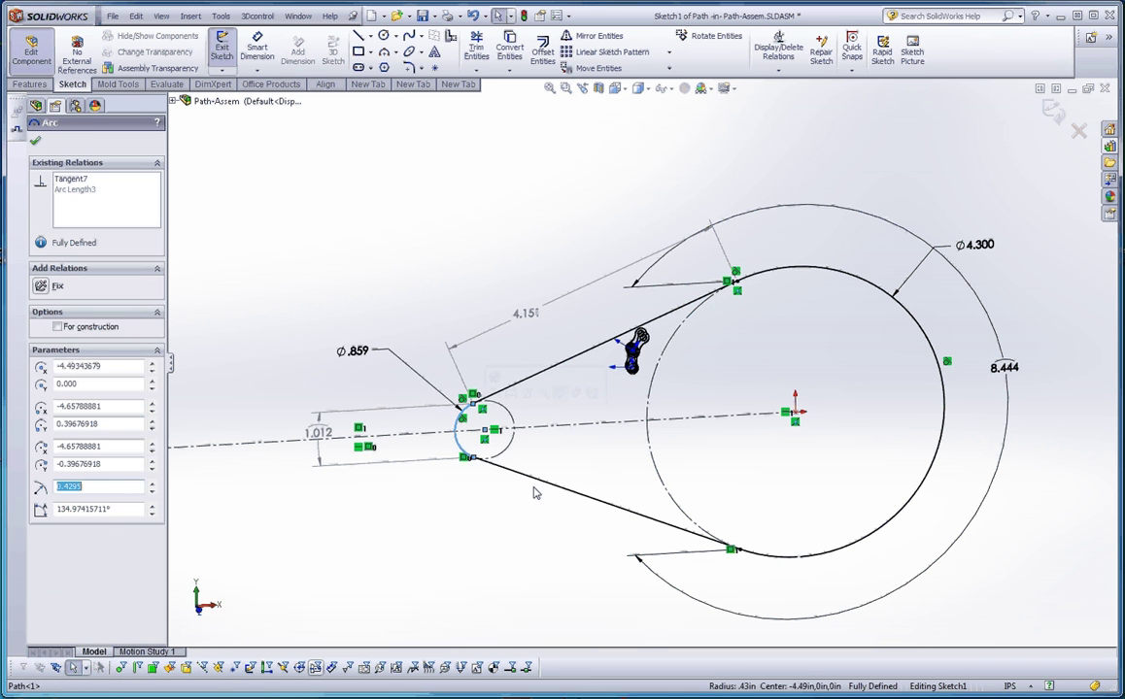
pyautogui.click(561, 489)
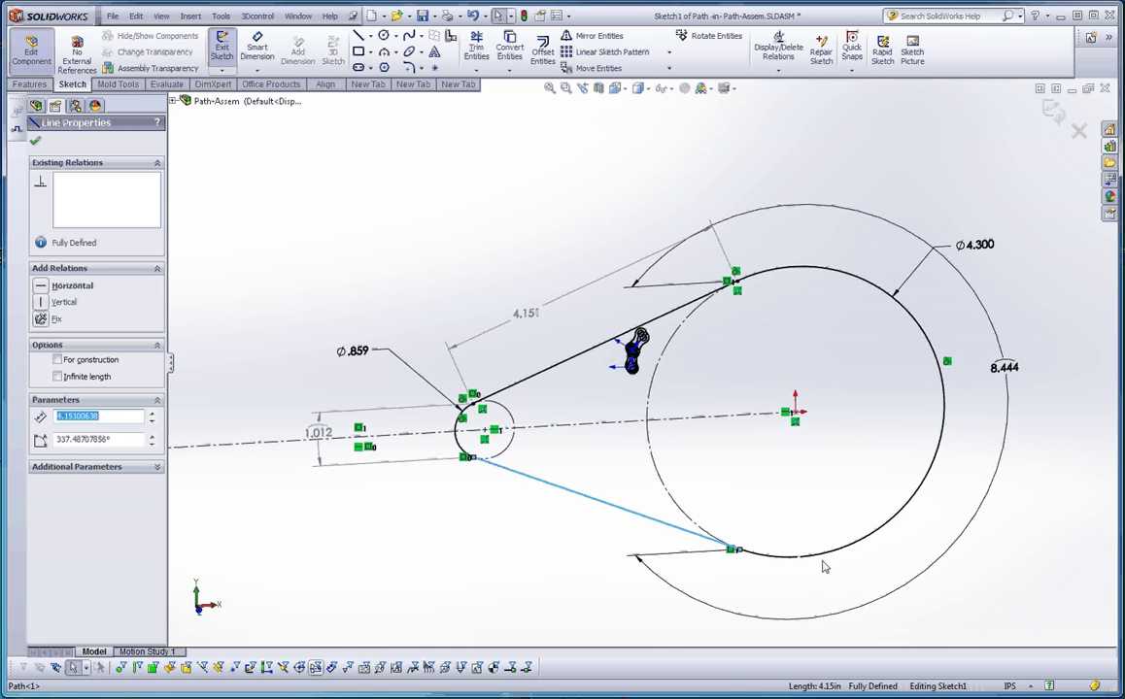
pyautogui.scroll(-5, 611, 359)
pyautogui.scroll(-3, 611, 358)
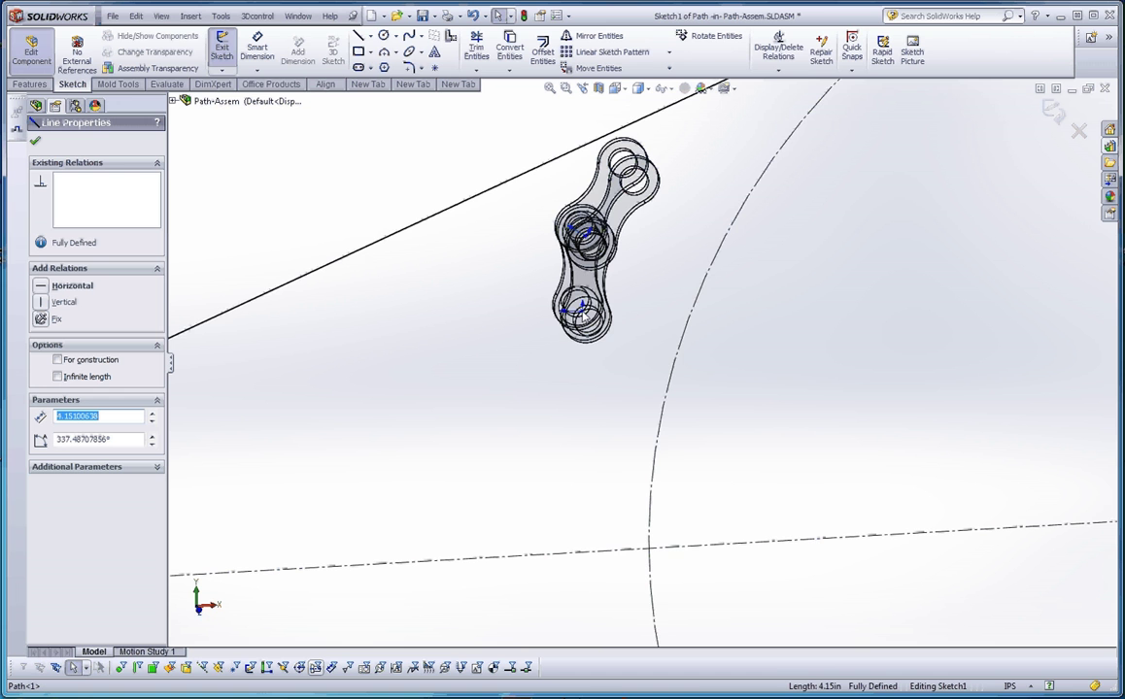
pyautogui.scroll(6, 583, 316)
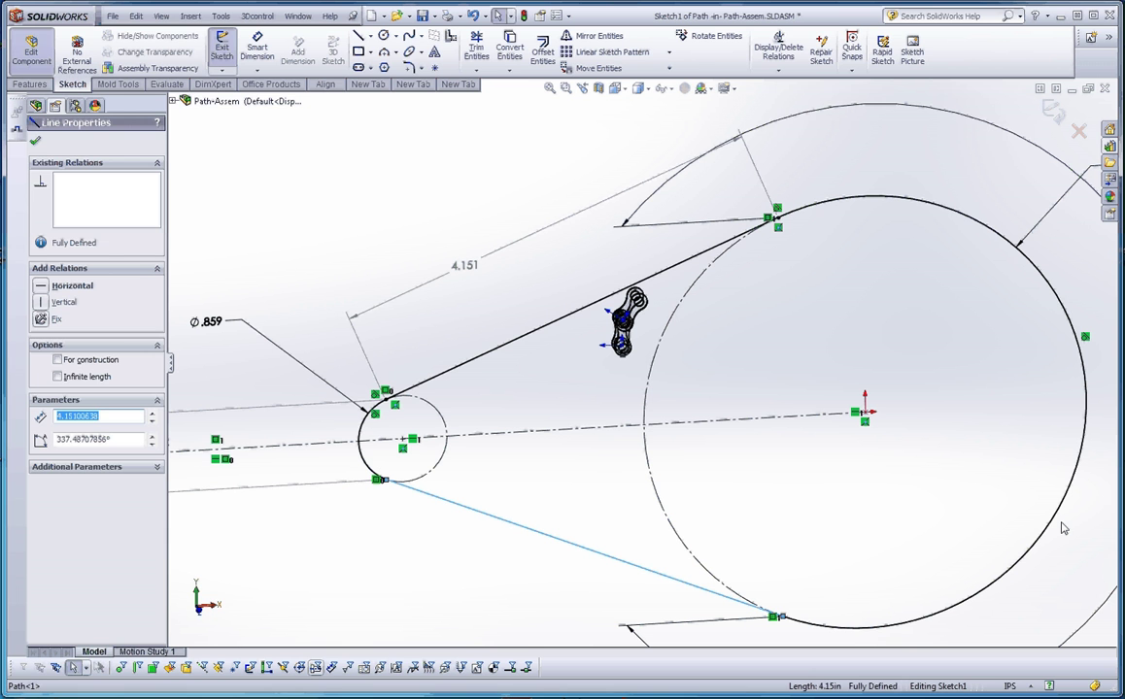
pyautogui.click(516, 349)
pyautogui.click(516, 345)
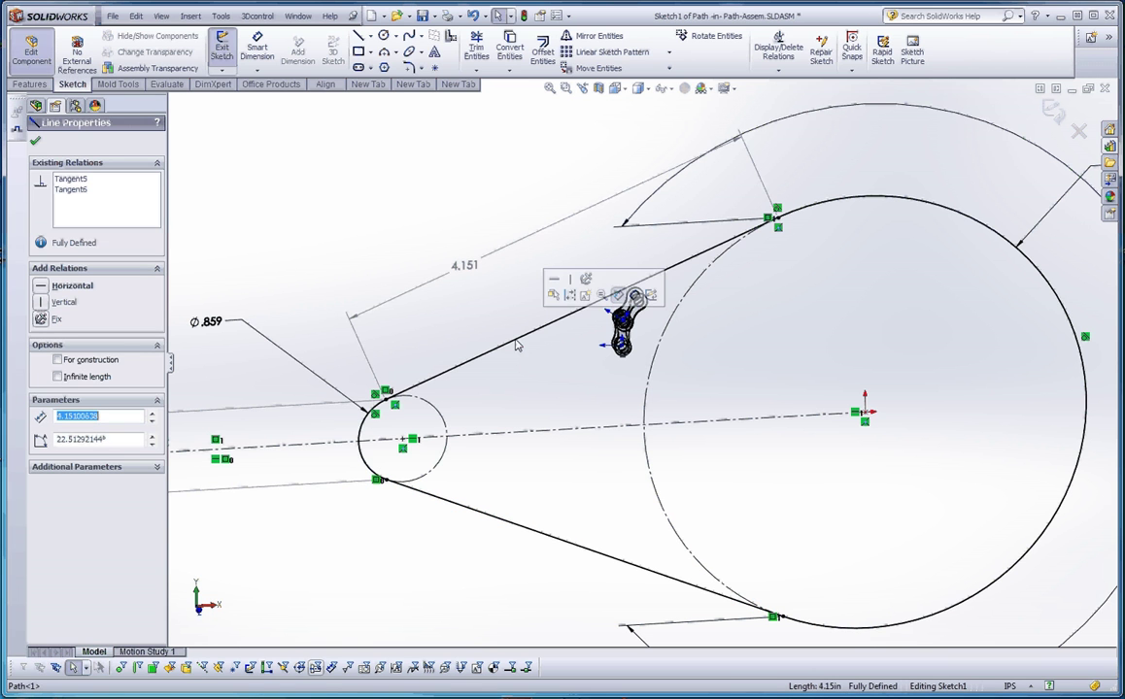
pyautogui.click(360, 438)
pyautogui.click(543, 477)
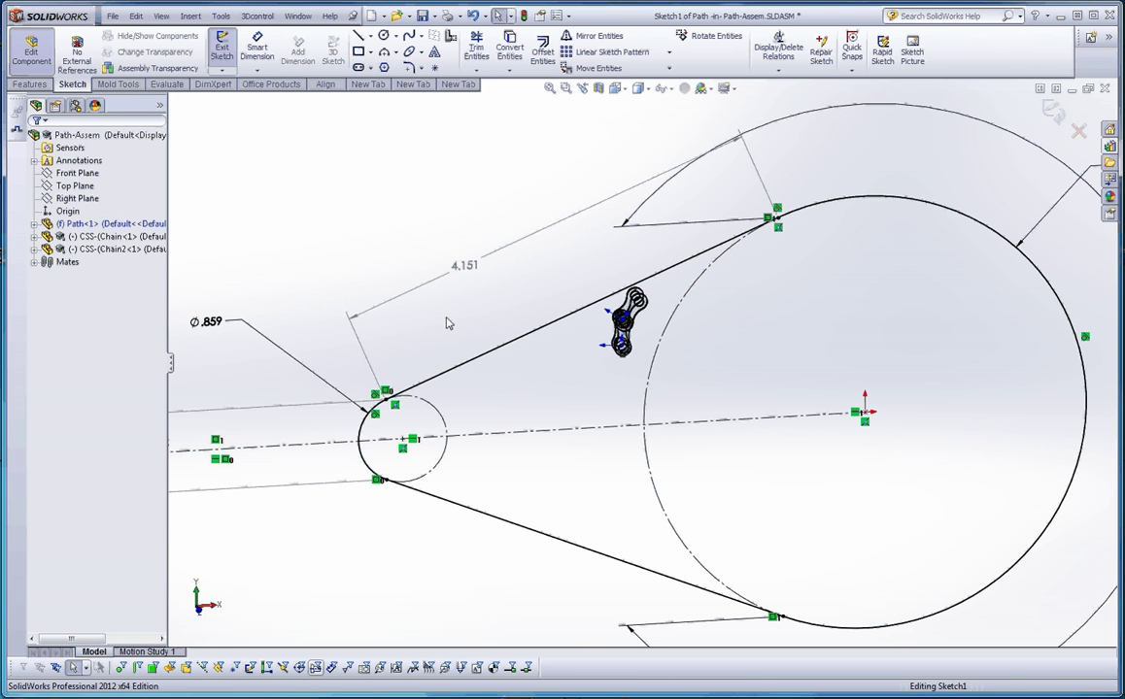
# - Select the upper tangent line, small arc and large arc together, then zoom to fit
pyautogui.click(487, 347)
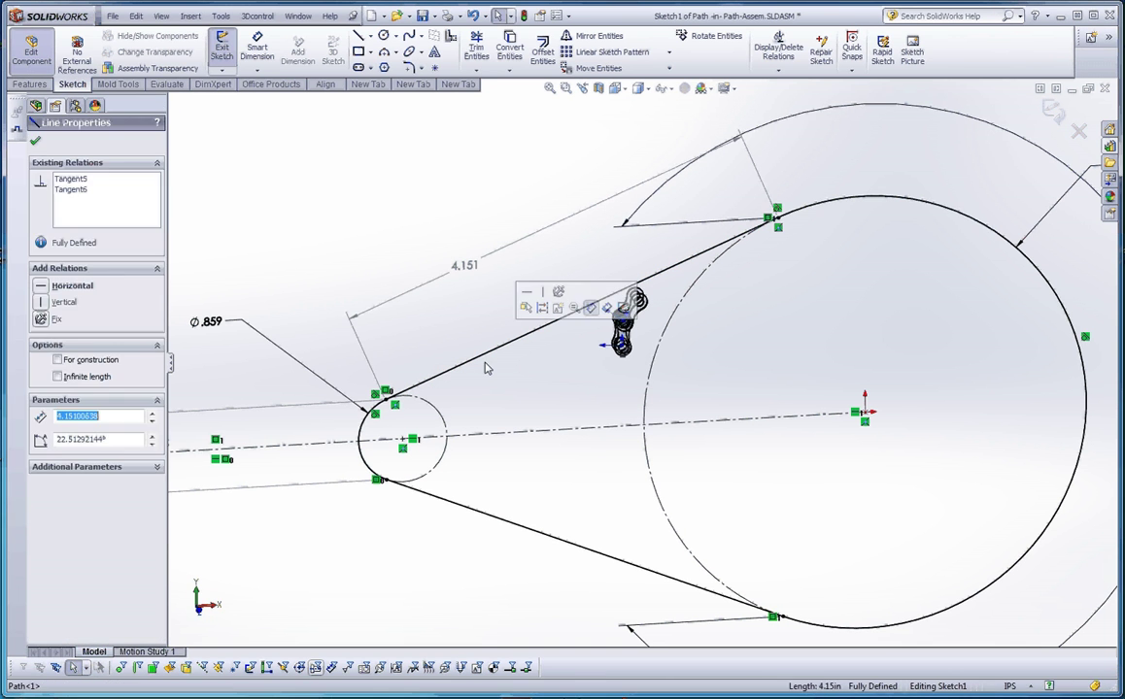
pyautogui.keyDown('ctrl'); pyautogui.click(362, 442); pyautogui.keyUp('ctrl')
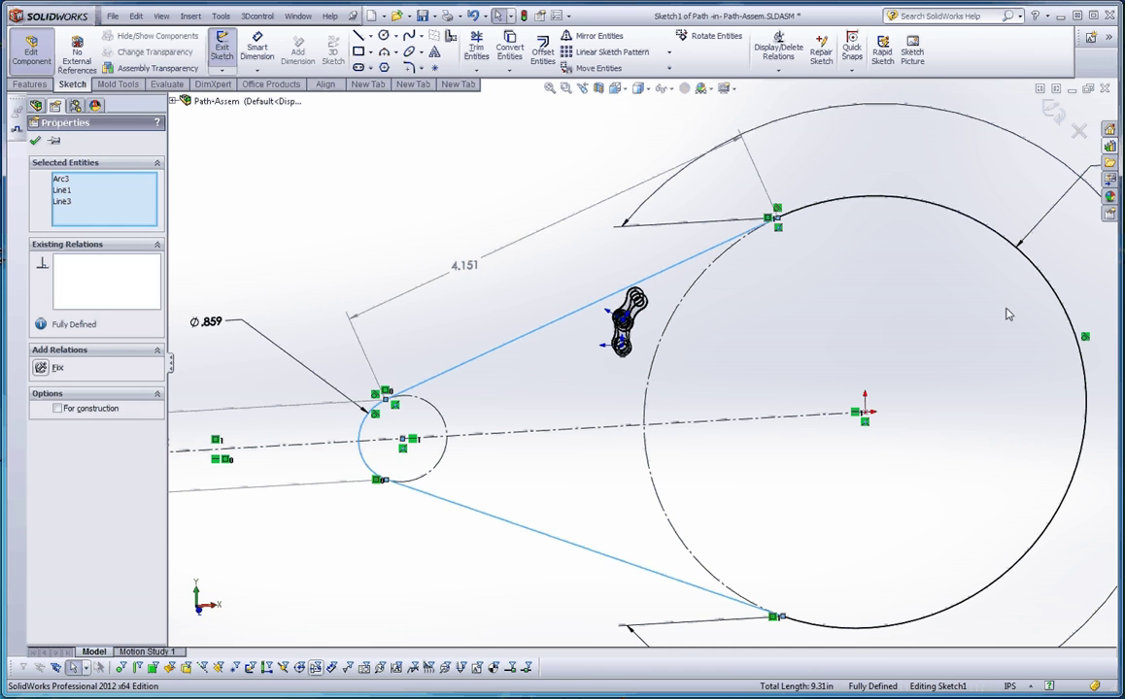
pyautogui.click(1063, 347)
pyautogui.press('f')
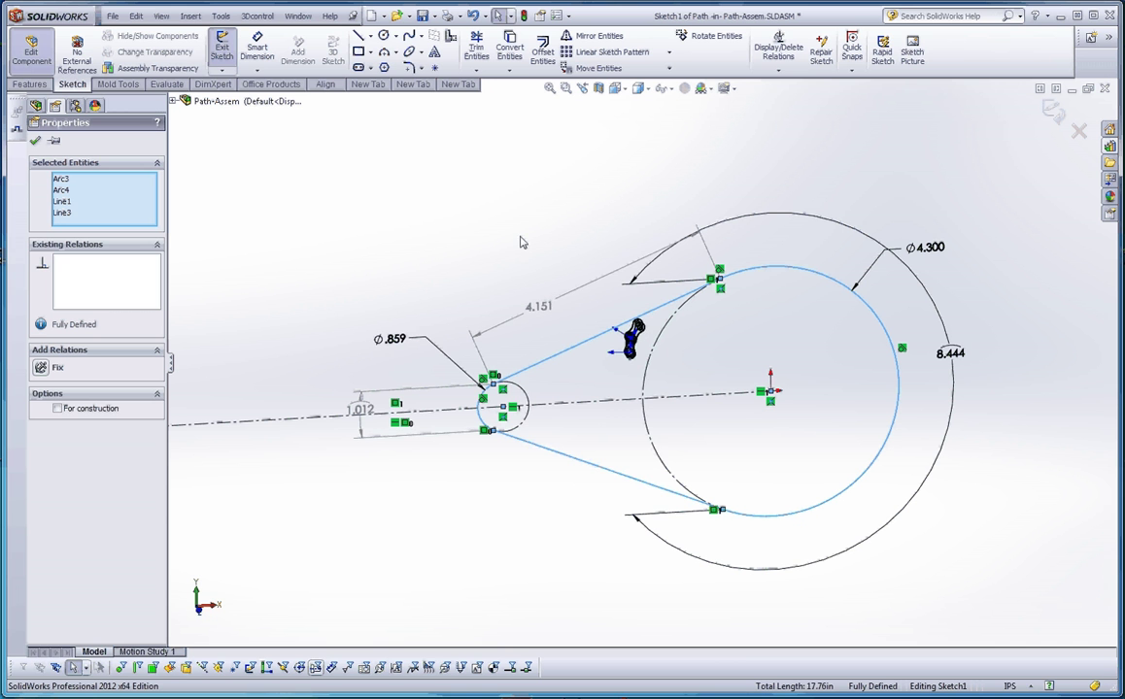
# - Turn the selected loop entities into a sketch path with Make Path
pyautogui.rightClick(515, 220)
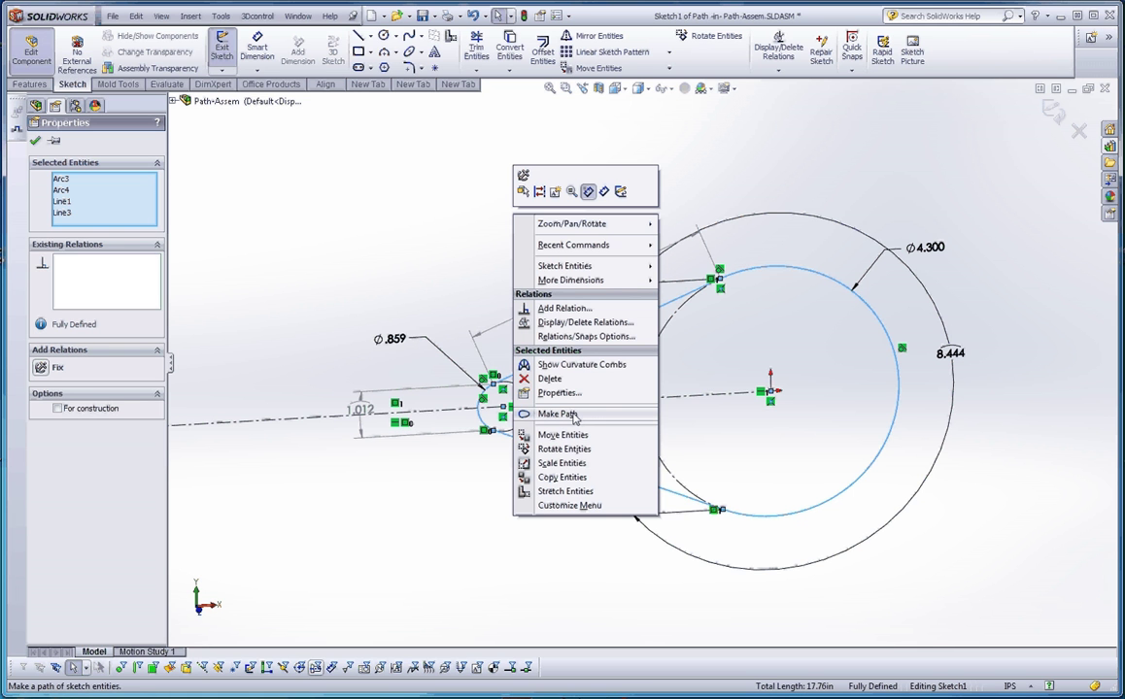
pyautogui.click(579, 414)
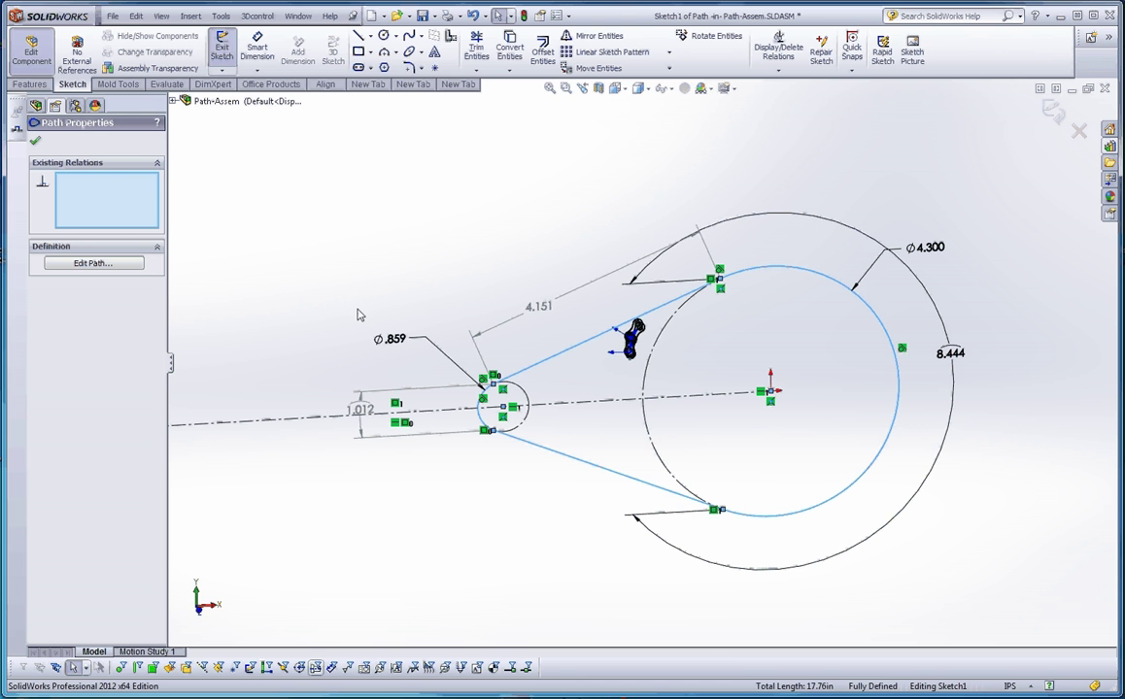
pyautogui.click(37, 144)
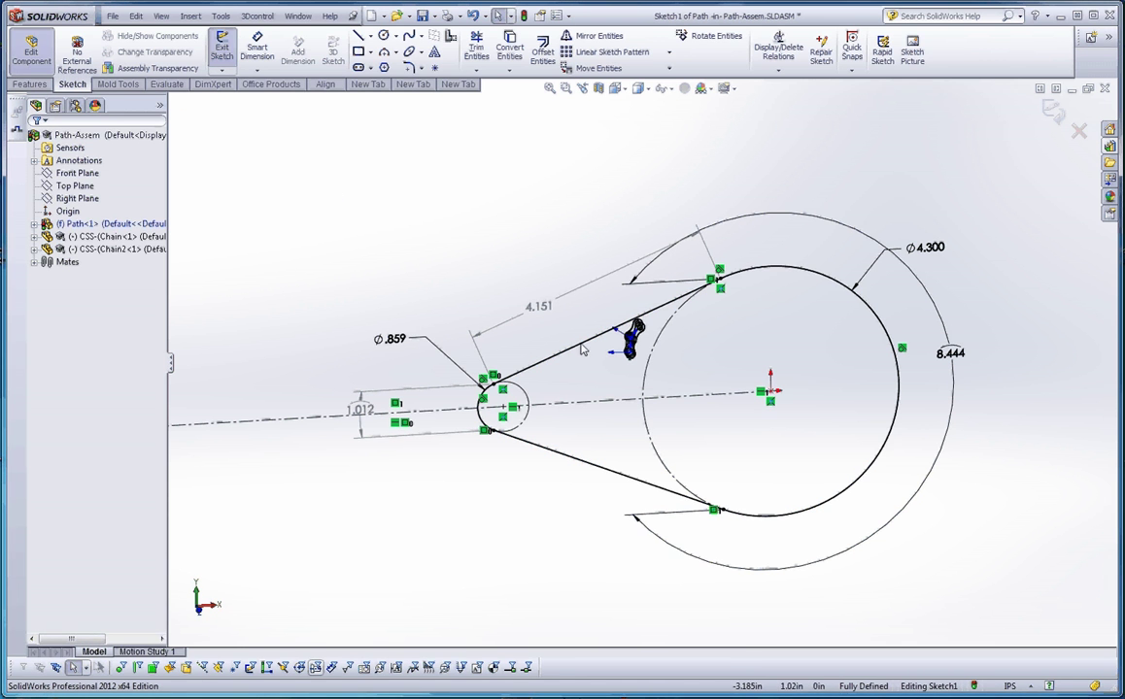
# - Review the new path's entity list in Edit Path and cancel without changes
pyautogui.rightClick(583, 349)
pyautogui.click(579, 359)
pyautogui.click(574, 354)
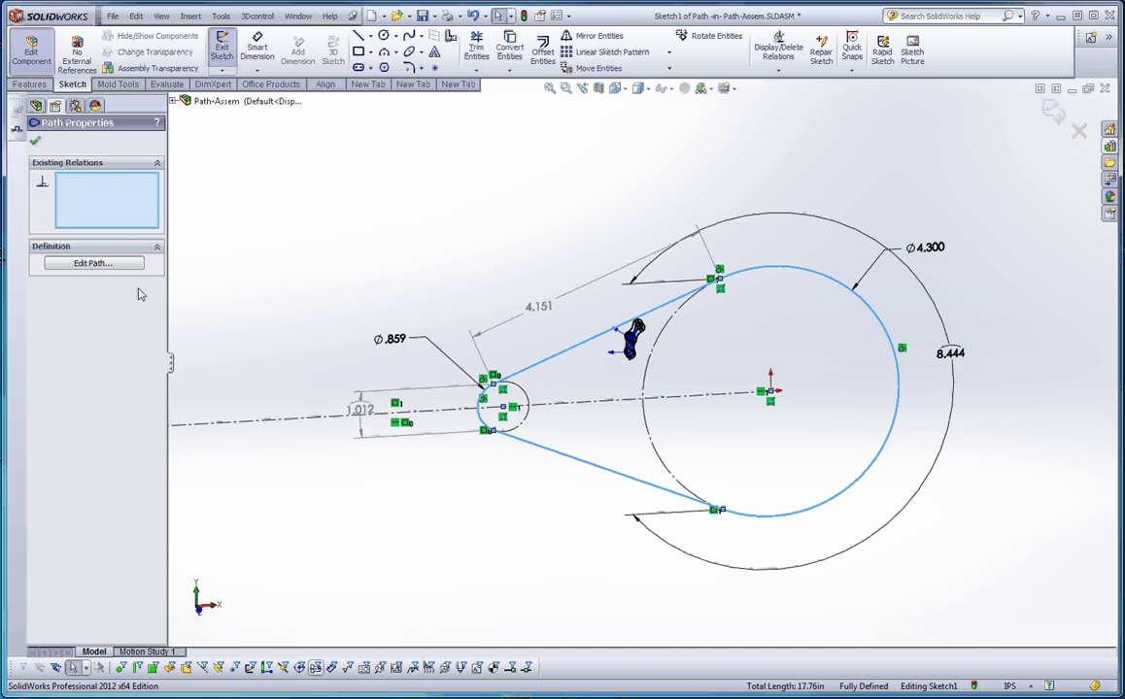
pyautogui.click(123, 264)
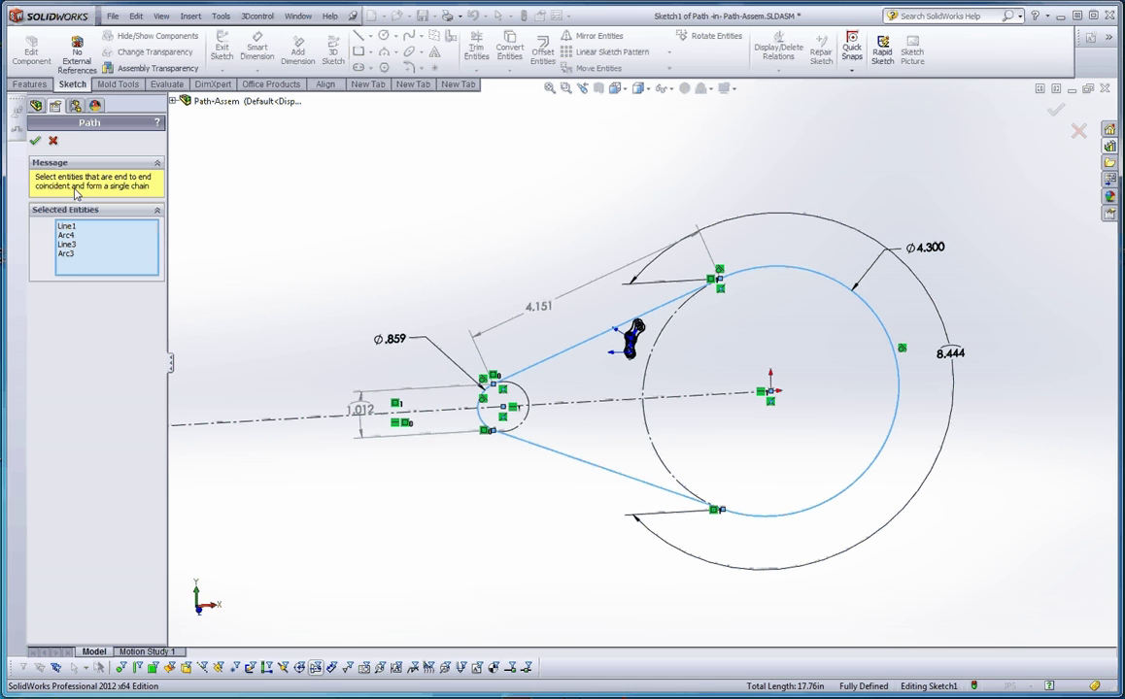
pyautogui.click(55, 142)
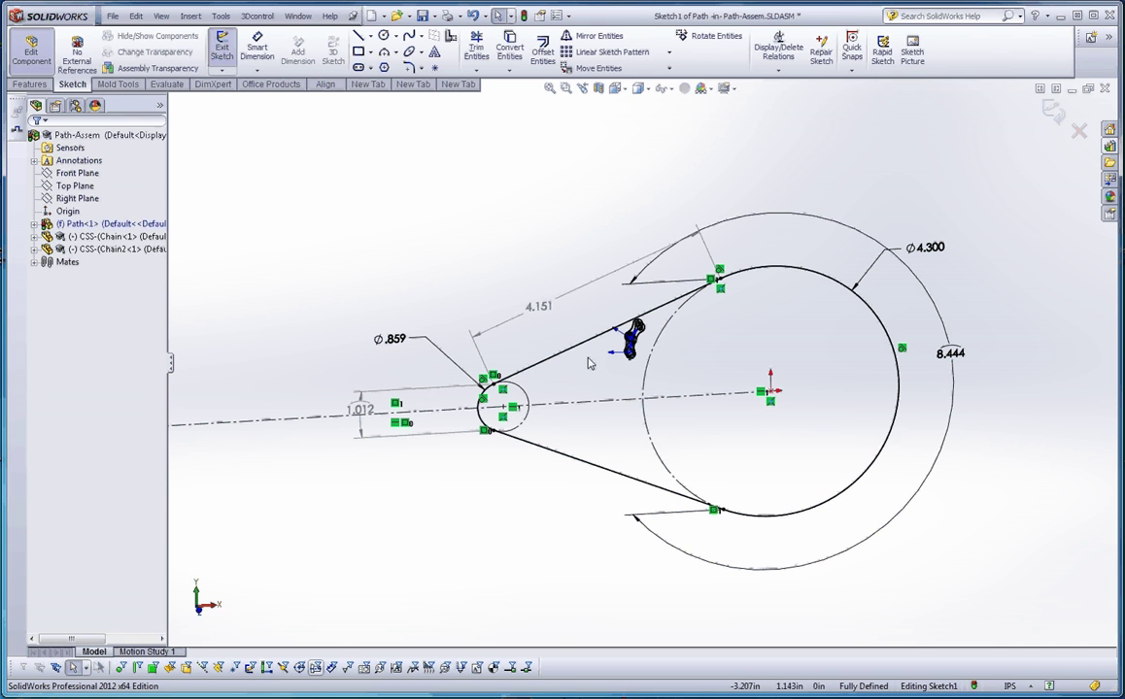
pyautogui.click(585, 352)
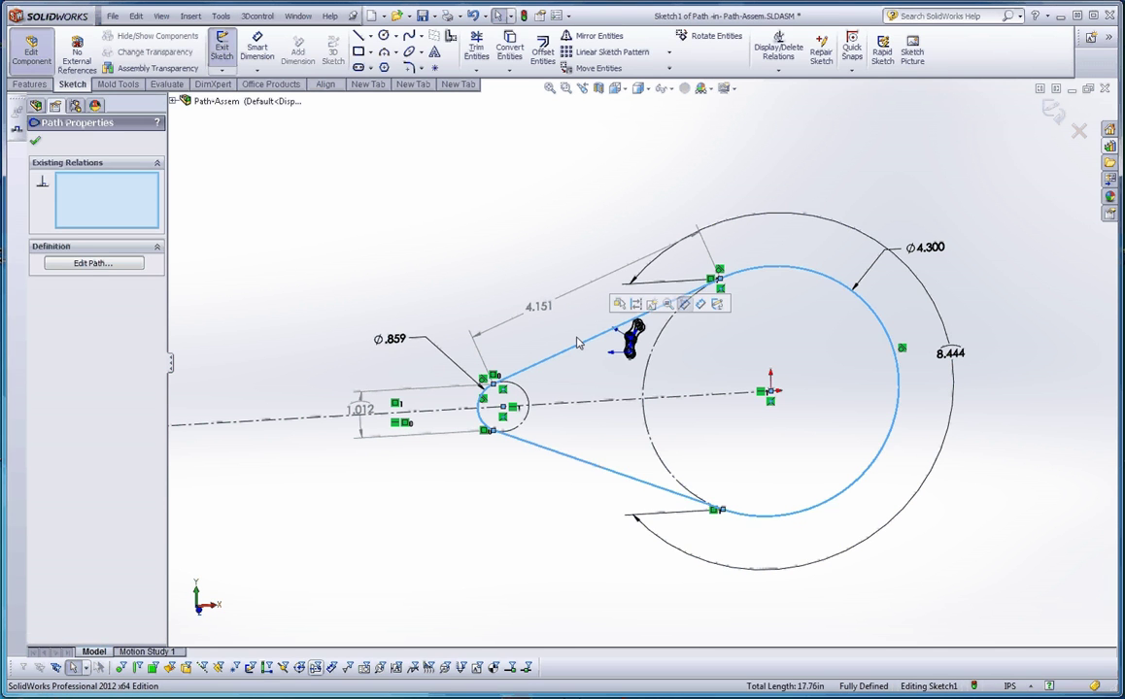
pyautogui.click(505, 250)
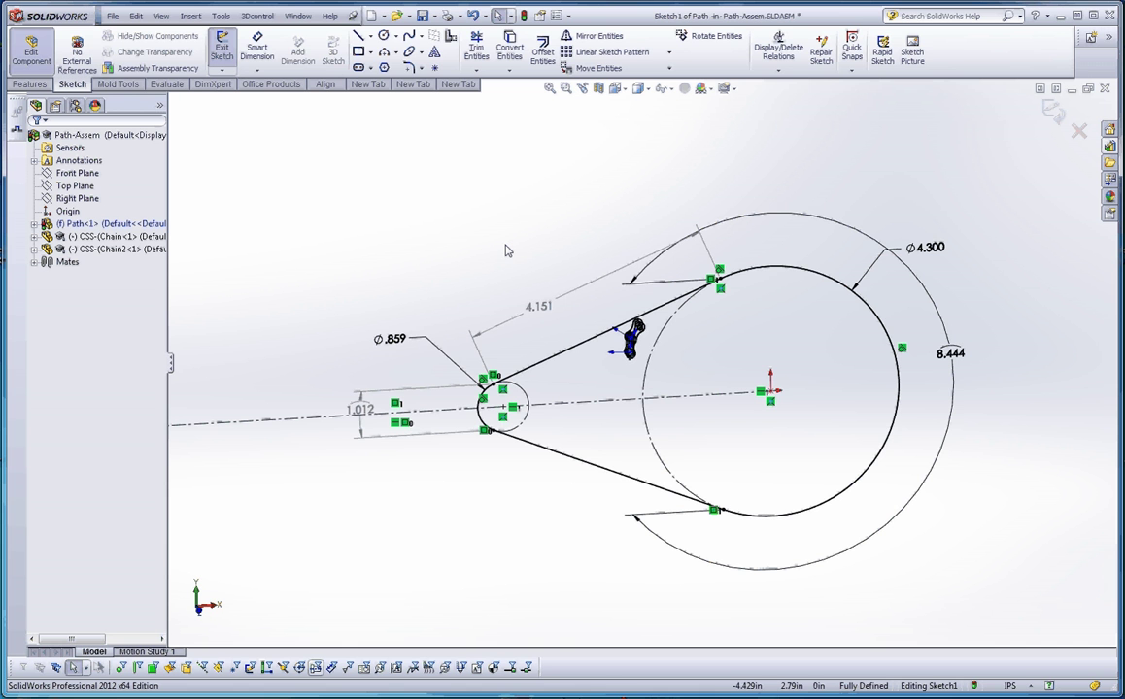
# - Exit the sketch and return to the Path-Assem assembly
pyautogui.click(221, 48)
pyautogui.scroll(-5, 640, 382)
pyautogui.scroll(4, 608, 365)
pyautogui.scroll(-1, 548, 390)
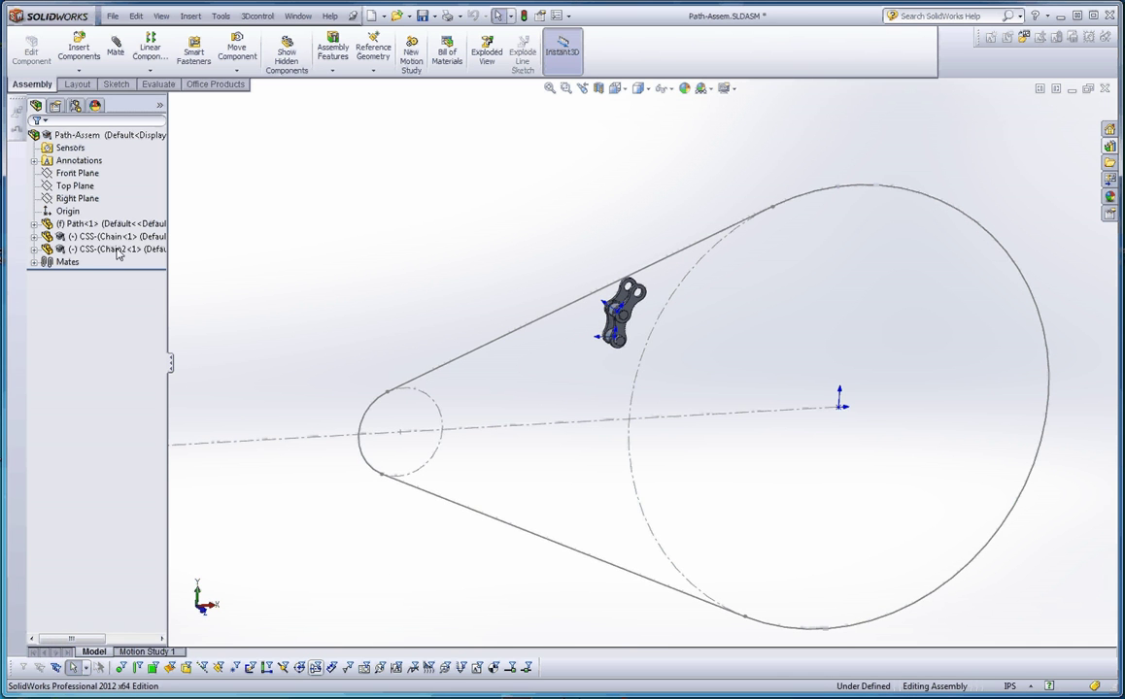
# - Expand CSS-Chain<1>'s mates and preview Coincident7 and Concentric3
pyautogui.click(35, 236)
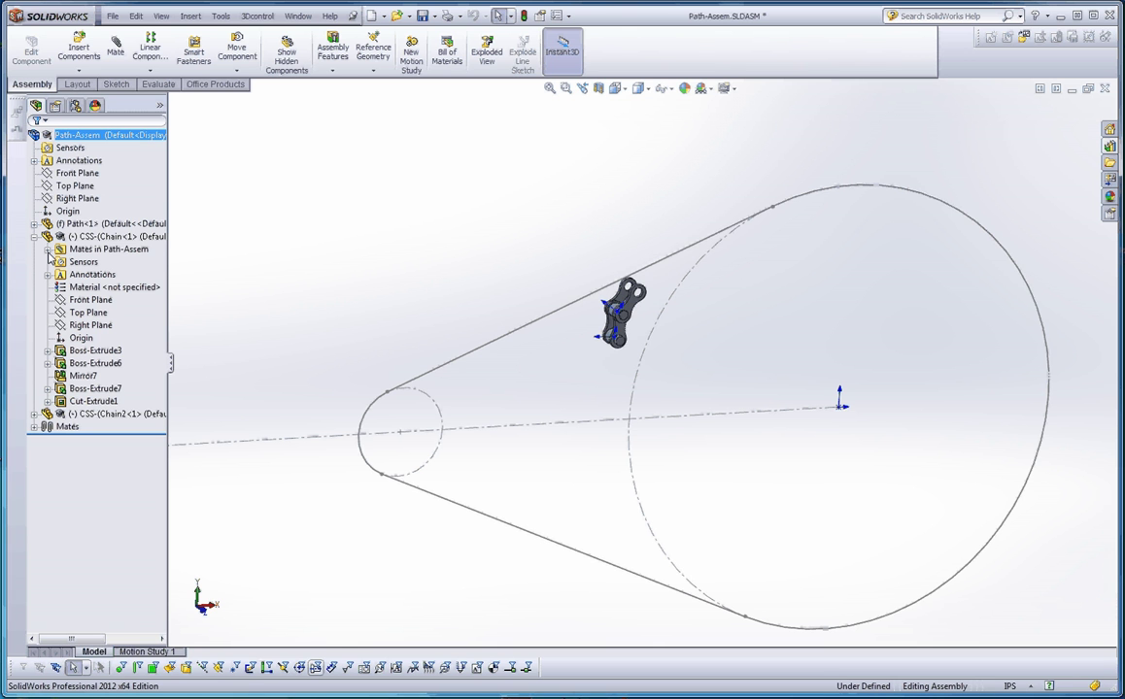
pyautogui.click(48, 250)
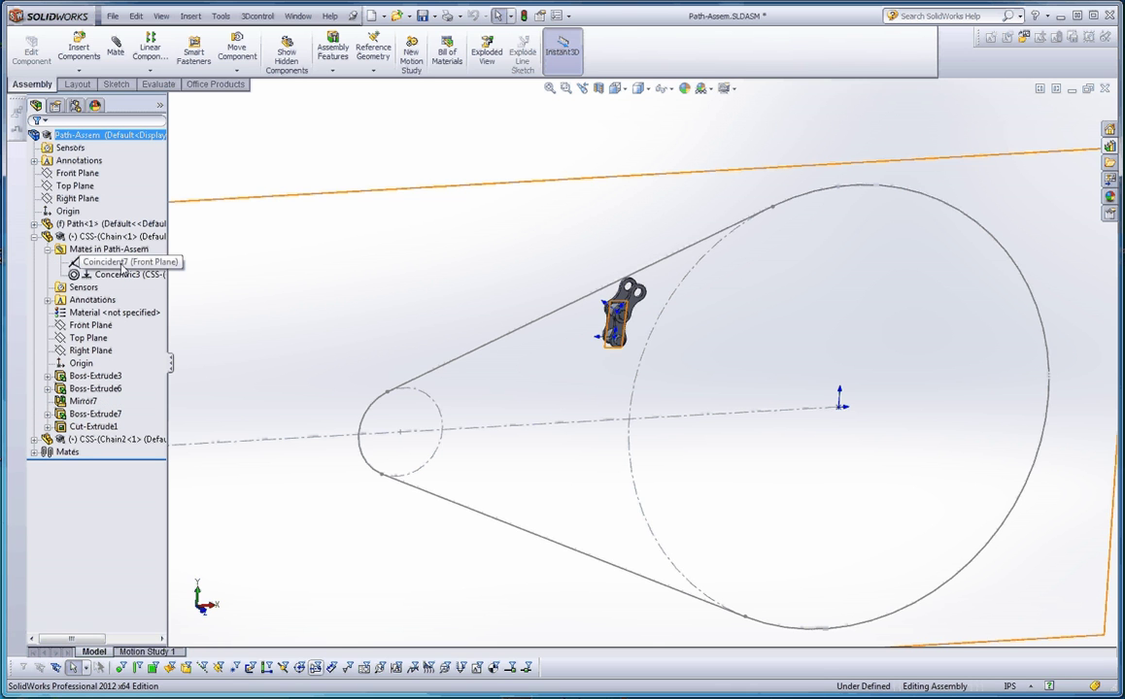
pyautogui.click(121, 262)
pyautogui.scroll(-2, 550, 321)
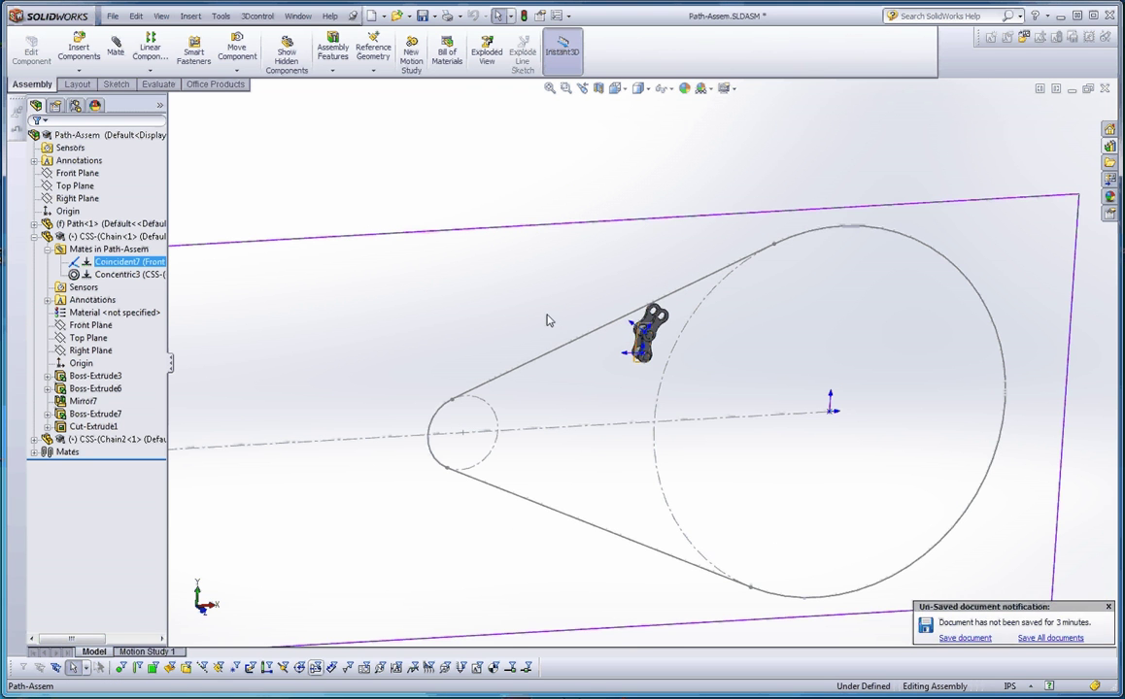
pyautogui.click(117, 274)
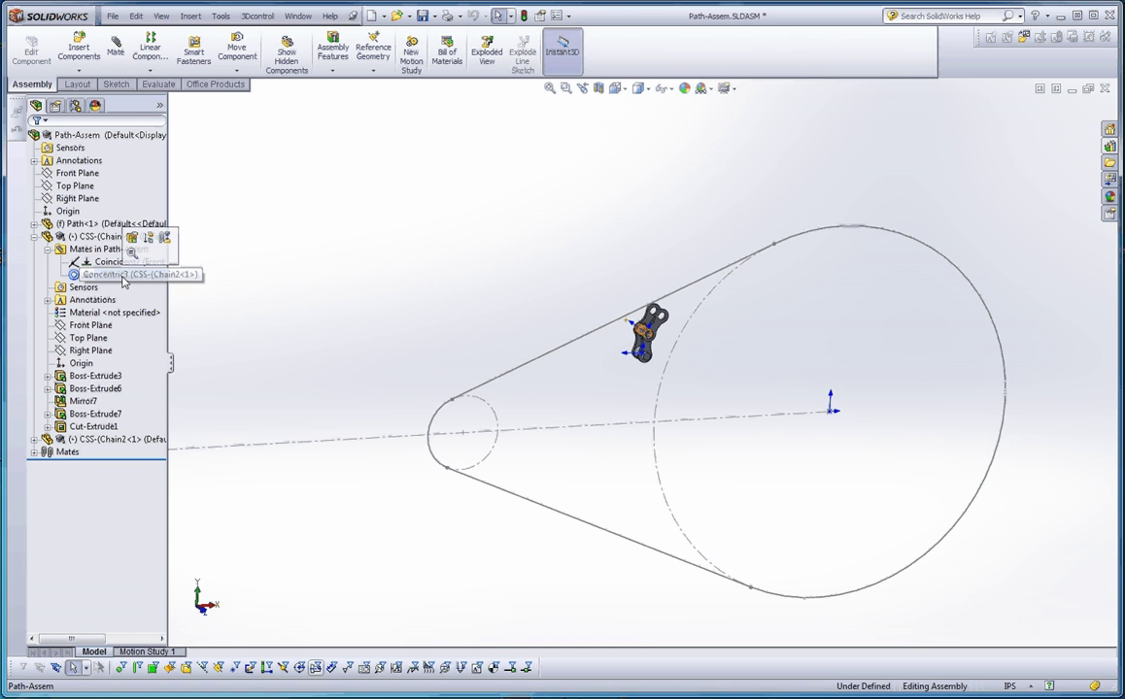
pyautogui.scroll(-3, 631, 376)
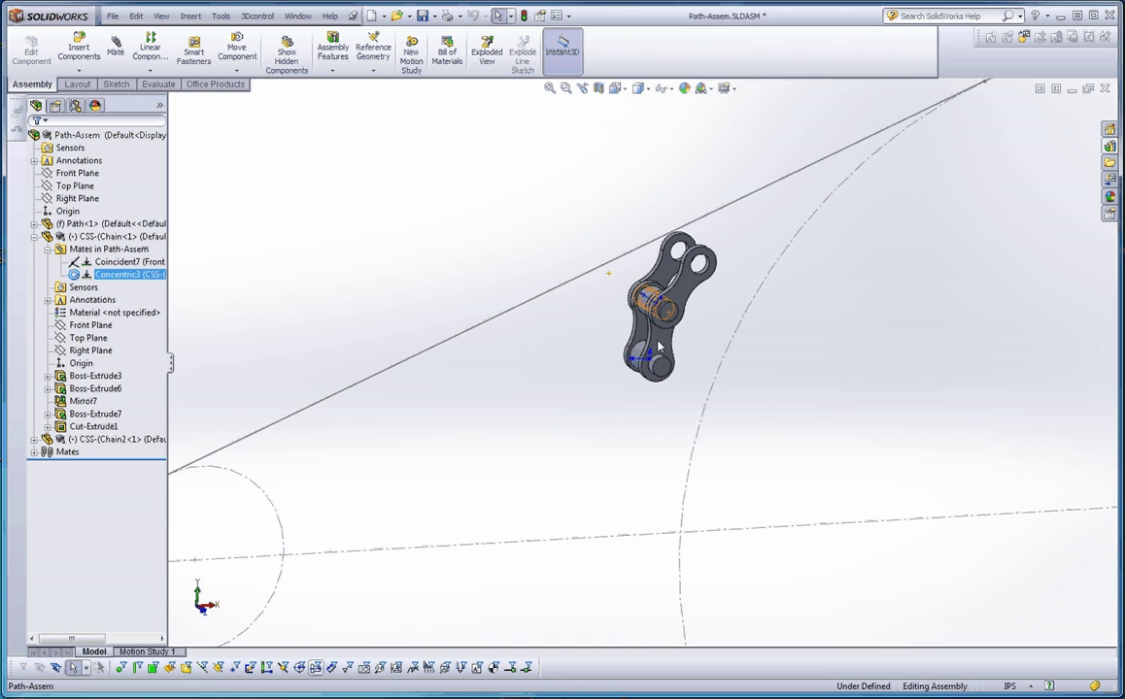
pyautogui.click(377, 241)
# - Expand CSS-Chain2<1>'s mates and preview Coincident9 and Concentric3
pyautogui.click(34, 440)
pyautogui.click(47, 439)
pyautogui.click(107, 453)
pyautogui.keyDown('ctrl'); pyautogui.click(110, 465); pyautogui.keyUp('ctrl')
pyautogui.click(110, 465)
pyautogui.scroll(2, 354, 477)
pyautogui.scroll(-5, 697, 352)
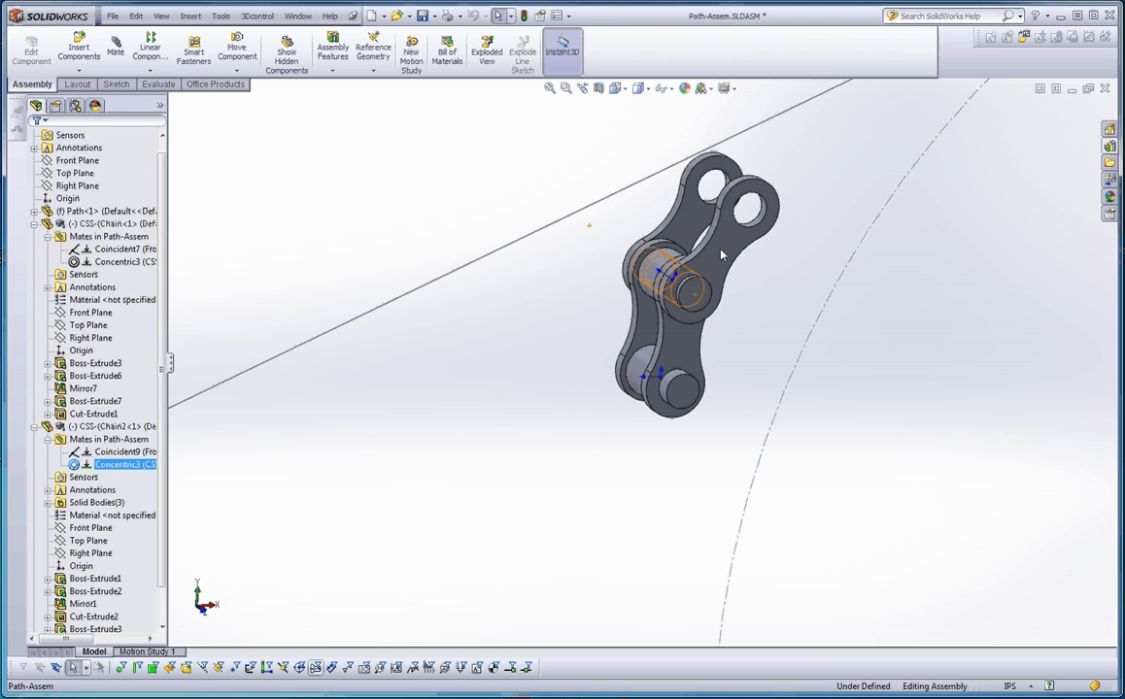
pyautogui.scroll(2, 713, 355)
pyautogui.moveTo(714, 354); pyautogui.dragTo(602, 296, button='middle')
pyautogui.scroll(-3, 602, 296)
# - Open the CSS-Chain<1> link part on its own and rotate it to inspect
pyautogui.rightClick(651, 343)
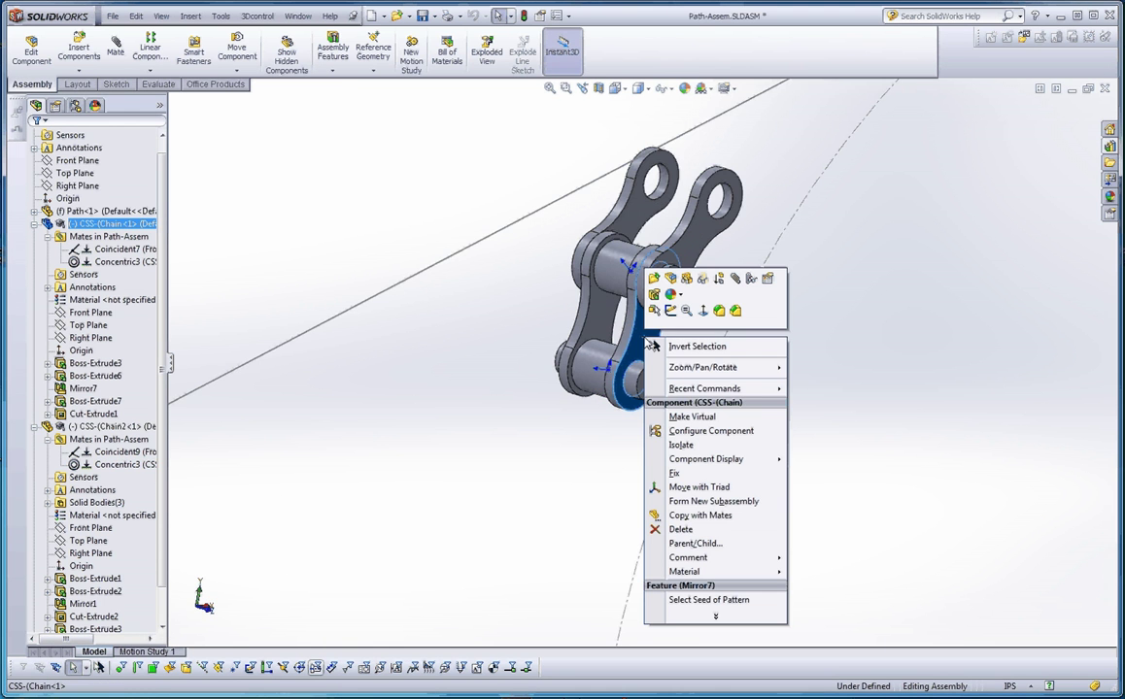
pyautogui.click(654, 279)
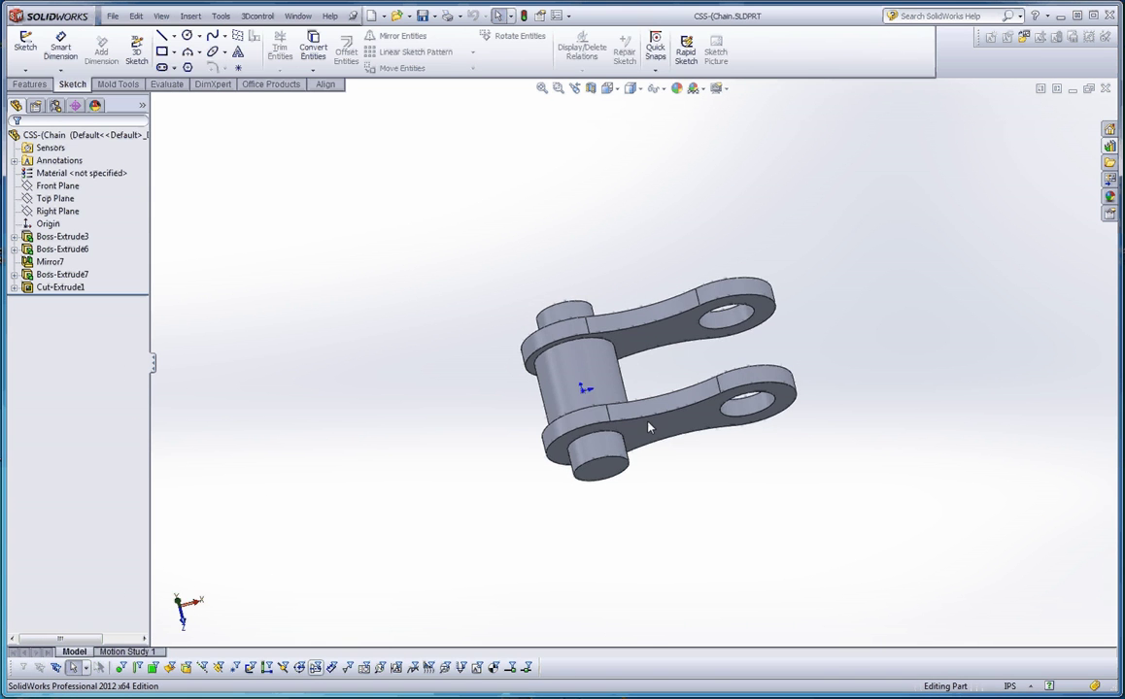
pyautogui.moveTo(649, 427); pyautogui.dragTo(638, 383, button='middle')
pyautogui.scroll(2, 638, 381)
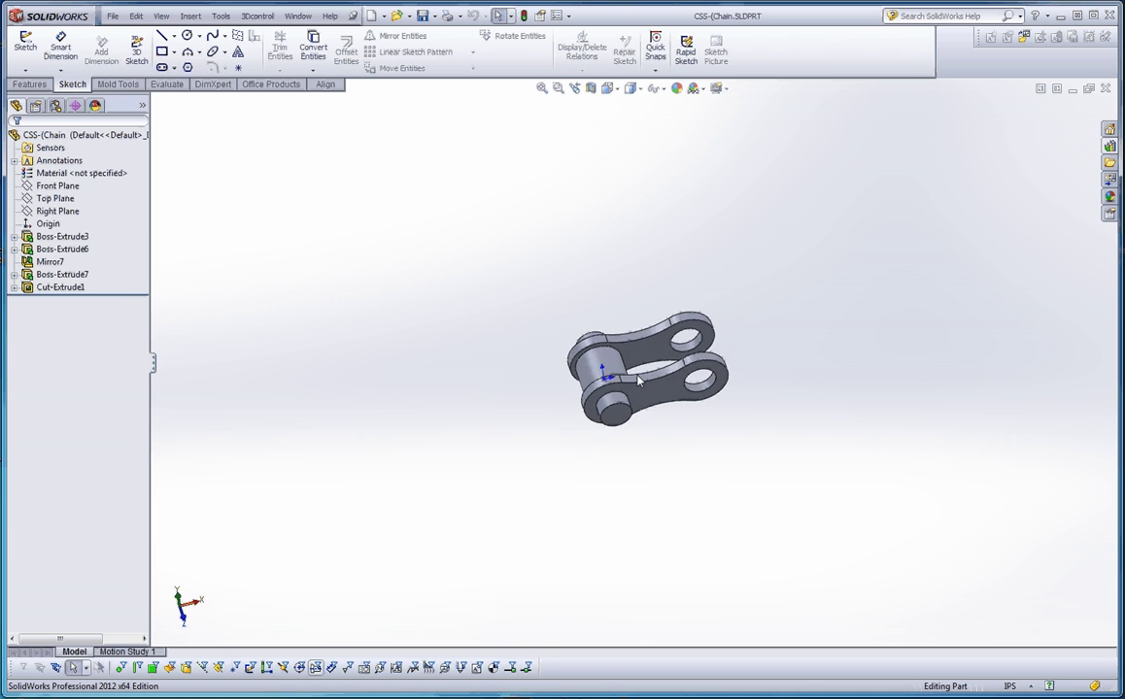
pyautogui.scroll(-3, 638, 381)
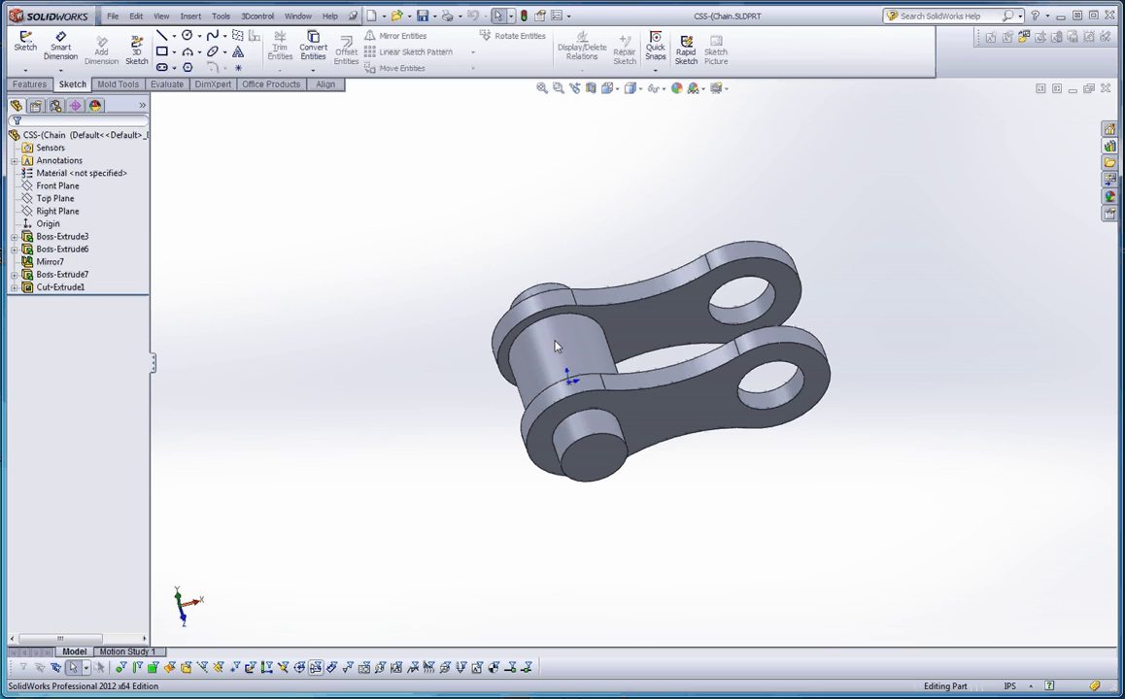
pyautogui.moveTo(638, 444); pyautogui.dragTo(609, 456, button='middle')
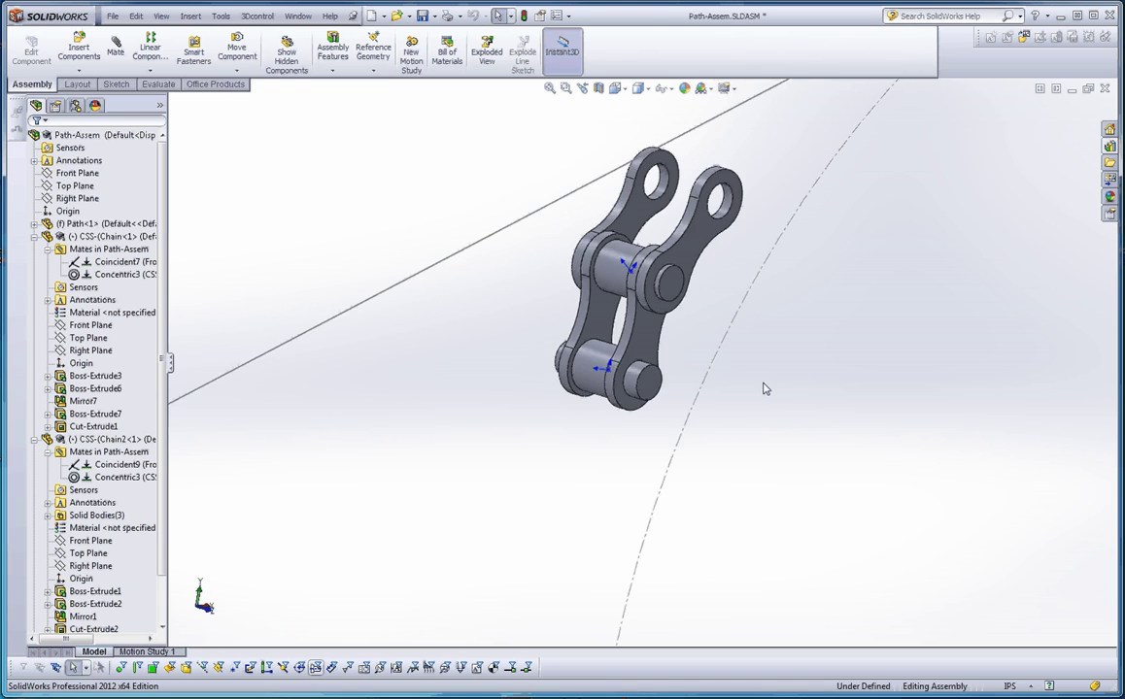
# - Back in the assembly, drag the link so a pin rests on the path's upper tangent line
pyautogui.moveTo(763, 388); pyautogui.dragTo(557, 437, button='middle')
pyautogui.moveTo(553, 428); pyautogui.dragTo(447, 313)
pyautogui.moveTo(485, 370); pyautogui.dragTo(215, 150, button='middle')
# - Path-mate the first link's origin to the closed loop via Select Closed Loop, creating PathMate9
pyautogui.click(116, 47)
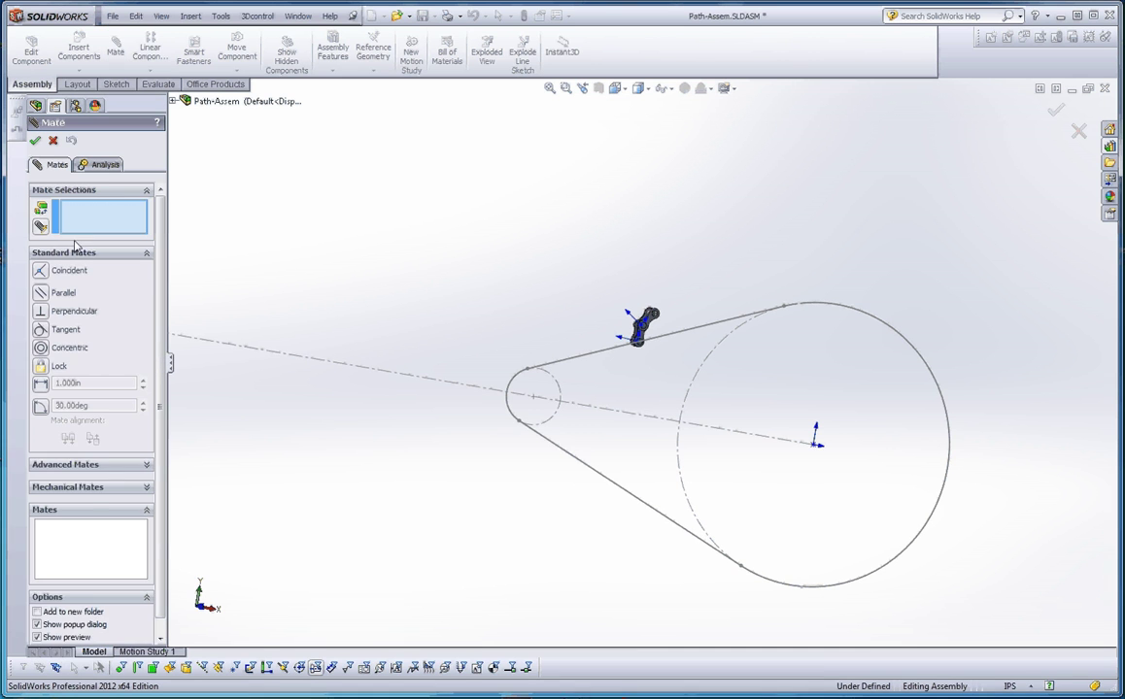
pyautogui.click(98, 465)
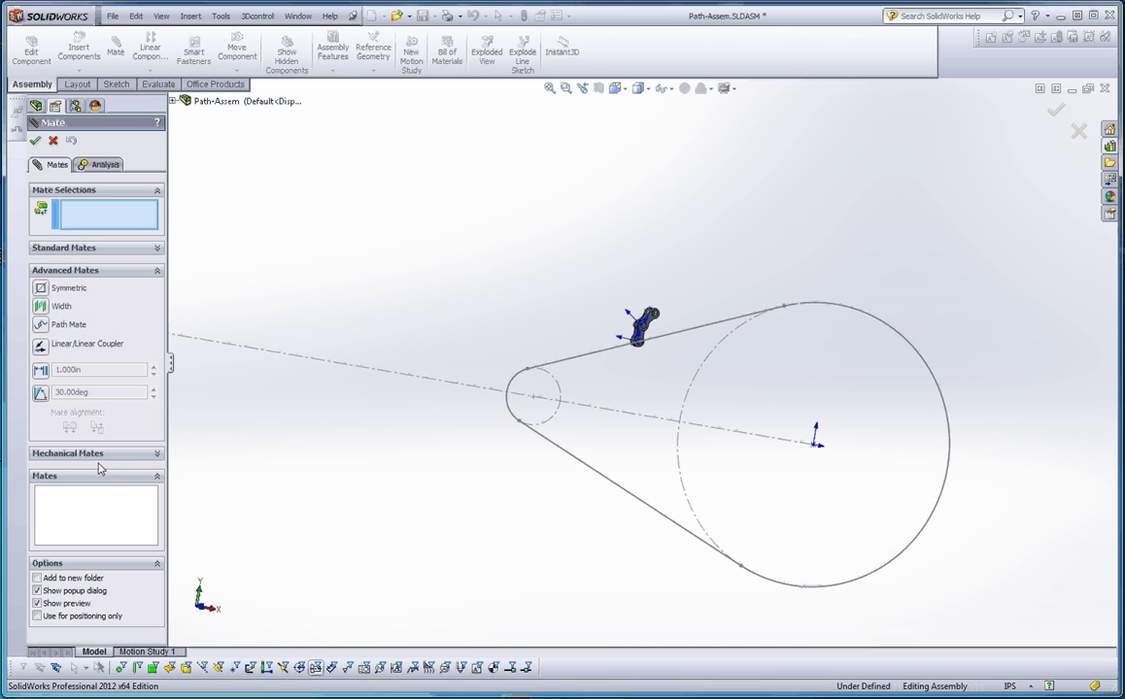
pyautogui.click(42, 326)
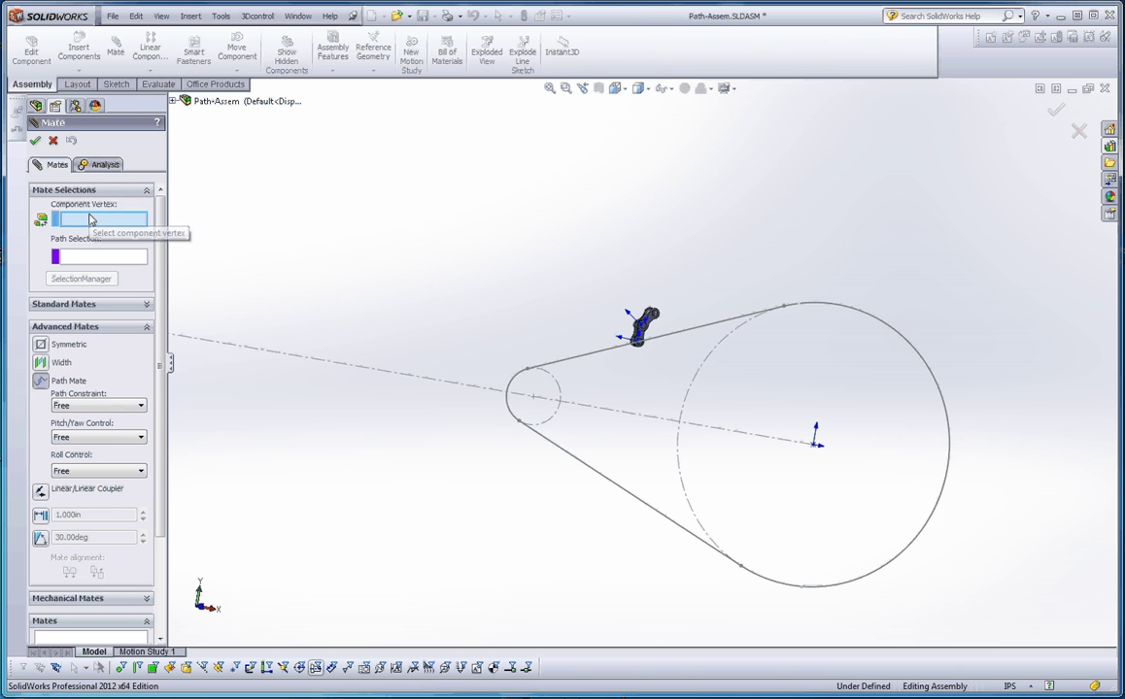
pyautogui.scroll(-5, 637, 352)
pyautogui.scroll(-3, 637, 352)
pyautogui.click(625, 347)
pyautogui.scroll(4, 635, 377)
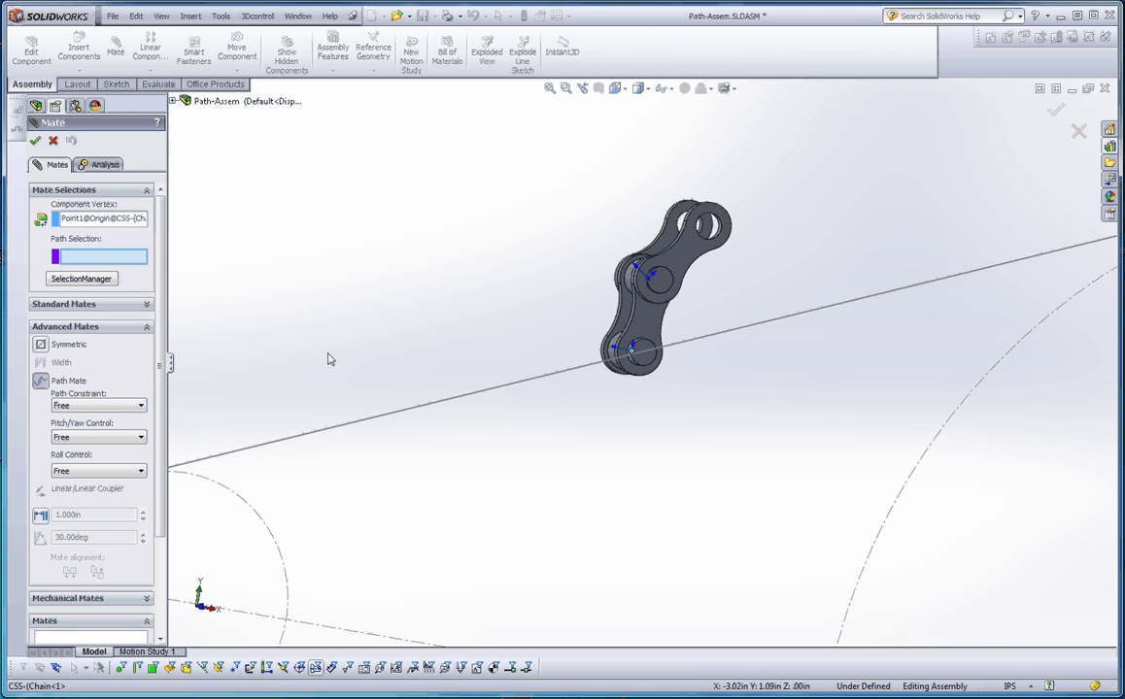
pyautogui.click(83, 280)
pyautogui.scroll(3, 568, 322)
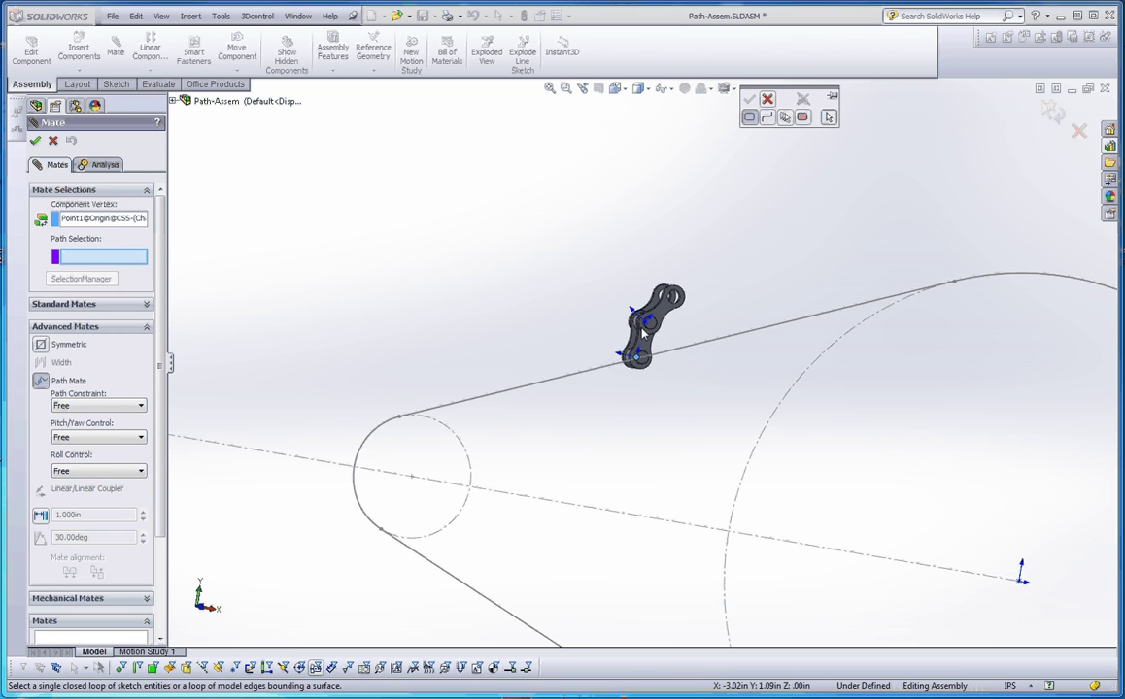
pyautogui.scroll(-2, 641, 333)
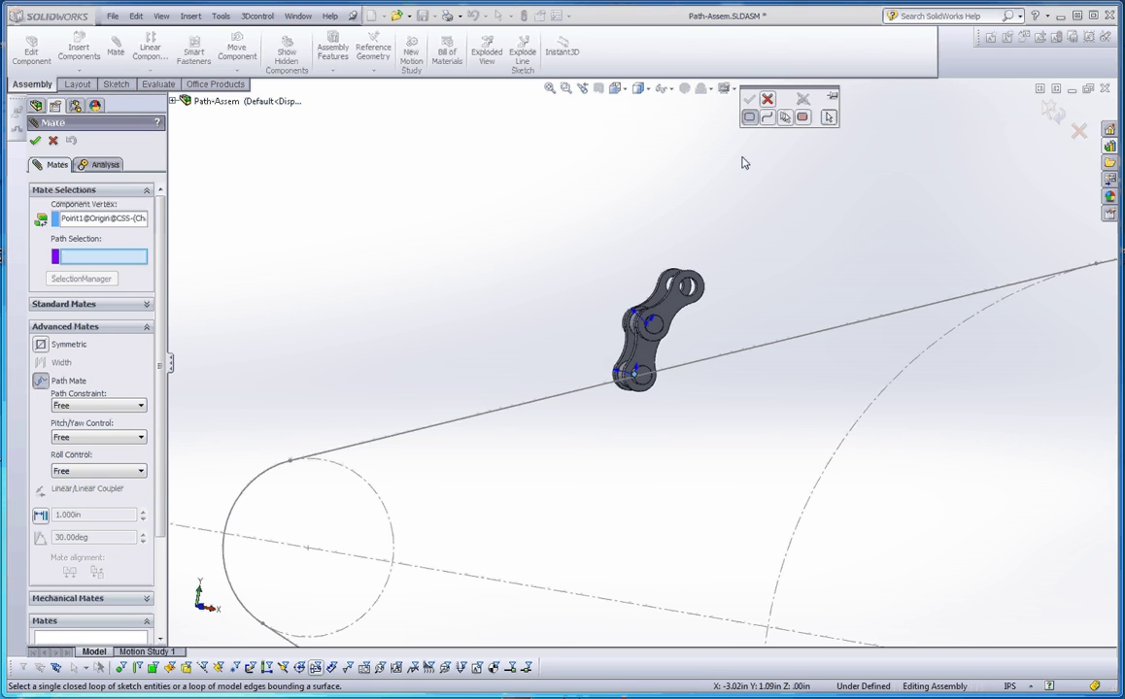
pyautogui.click(593, 392)
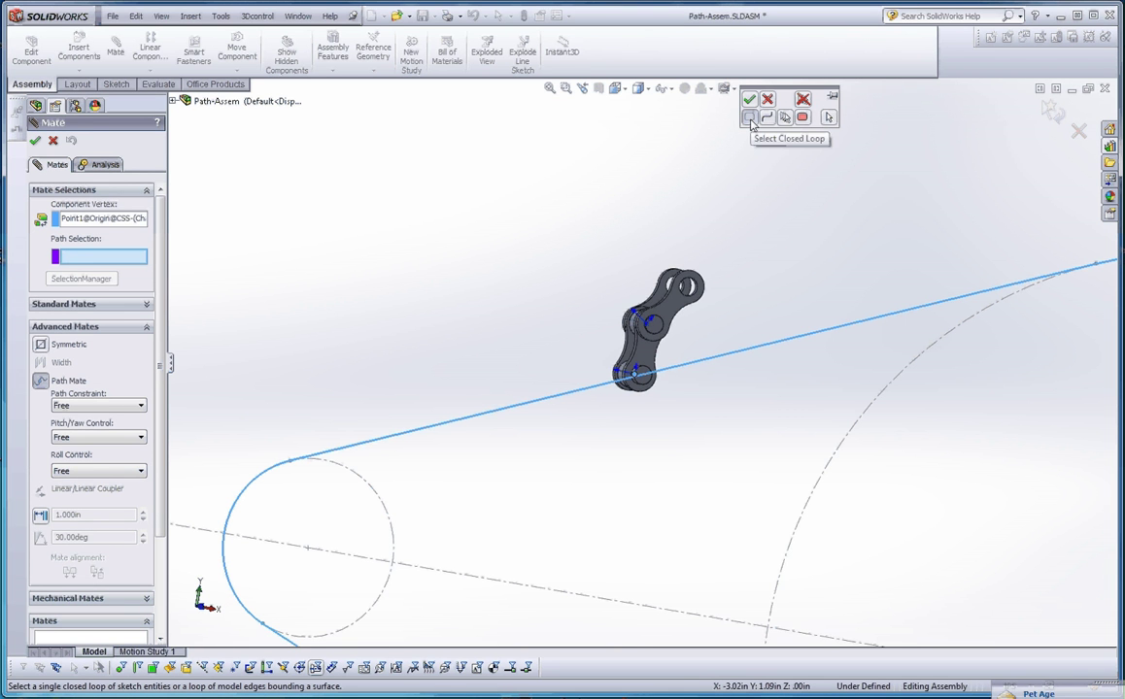
pyautogui.scroll(2, 636, 398)
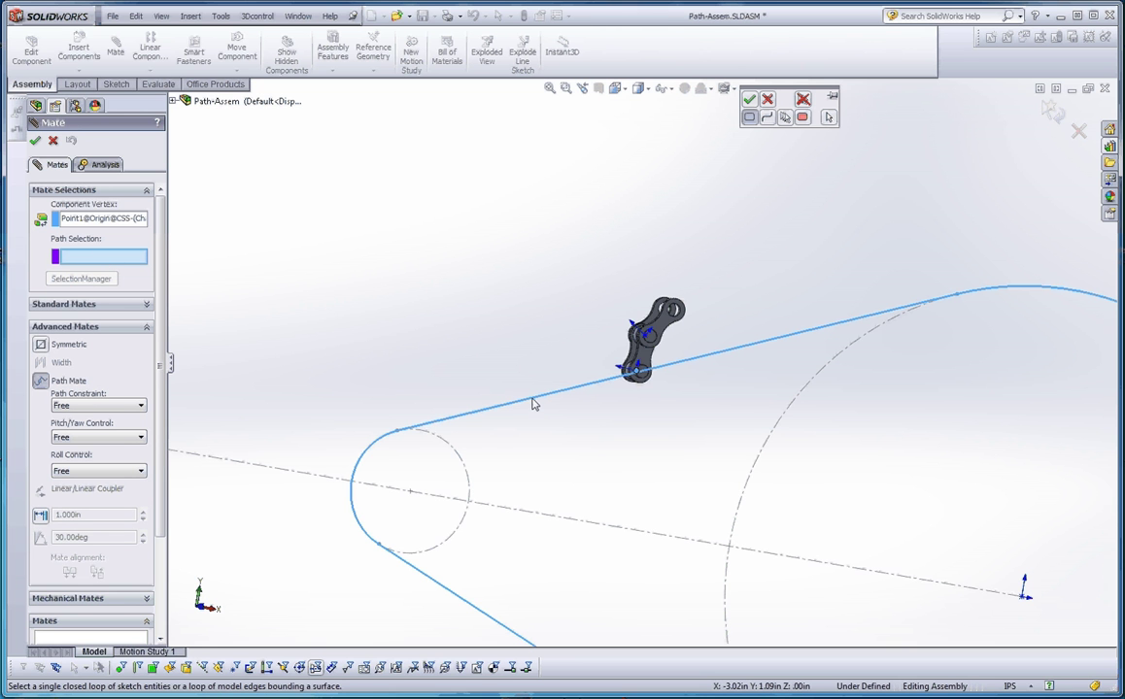
pyautogui.click(36, 141)
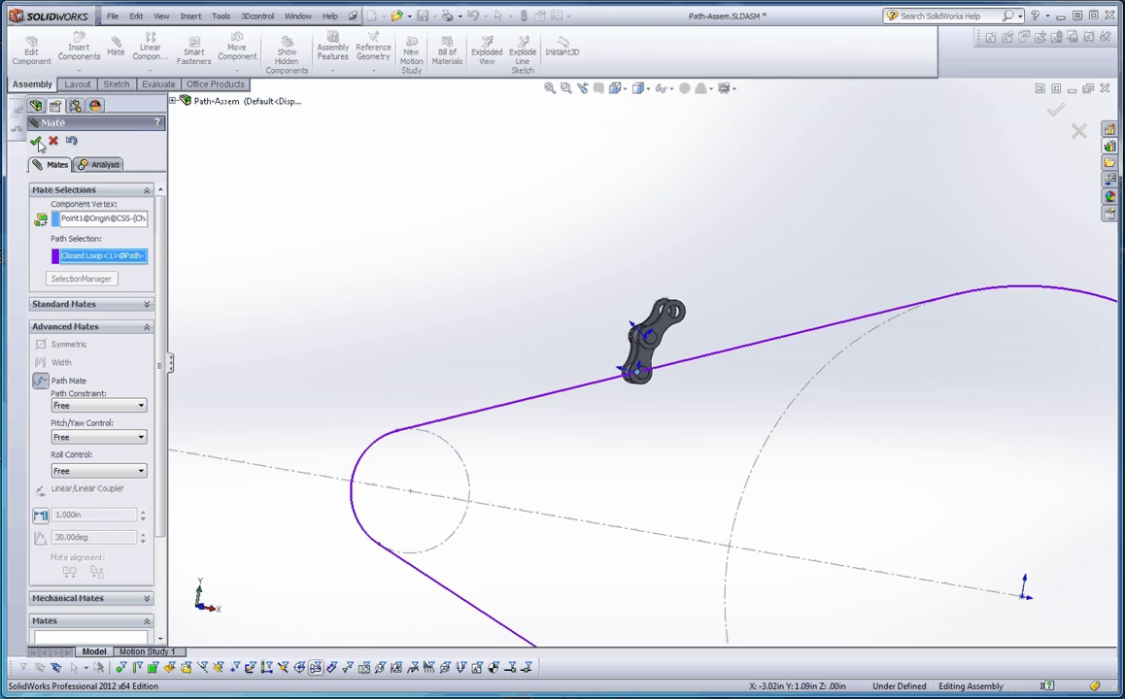
pyautogui.click(35, 142)
# - Drag the link along the loop toward the upper right, then turn the view to face it
pyautogui.scroll(-2, 594, 386)
pyautogui.moveTo(636, 344); pyautogui.dragTo(926, 284)
pyautogui.press('Escape')
pyautogui.scroll(3, 931, 335)
pyautogui.scroll(-3, 788, 337)
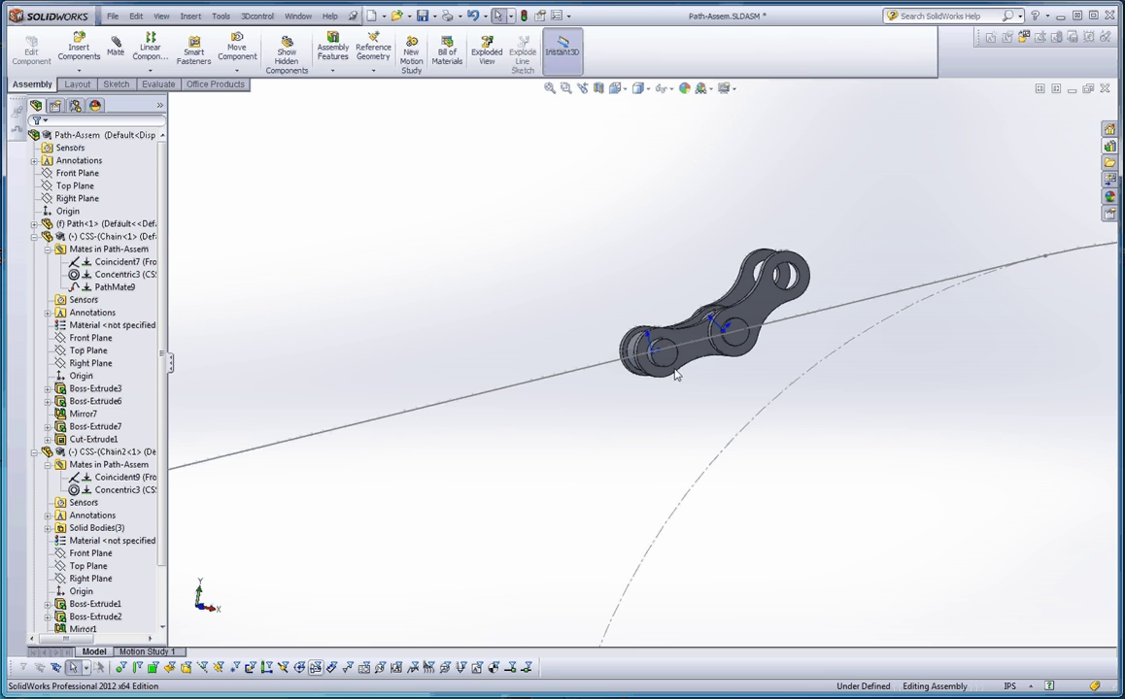
pyautogui.moveTo(673, 391); pyautogui.dragTo(673, 426, button='middle')
pyautogui.scroll(-3, 680, 389)
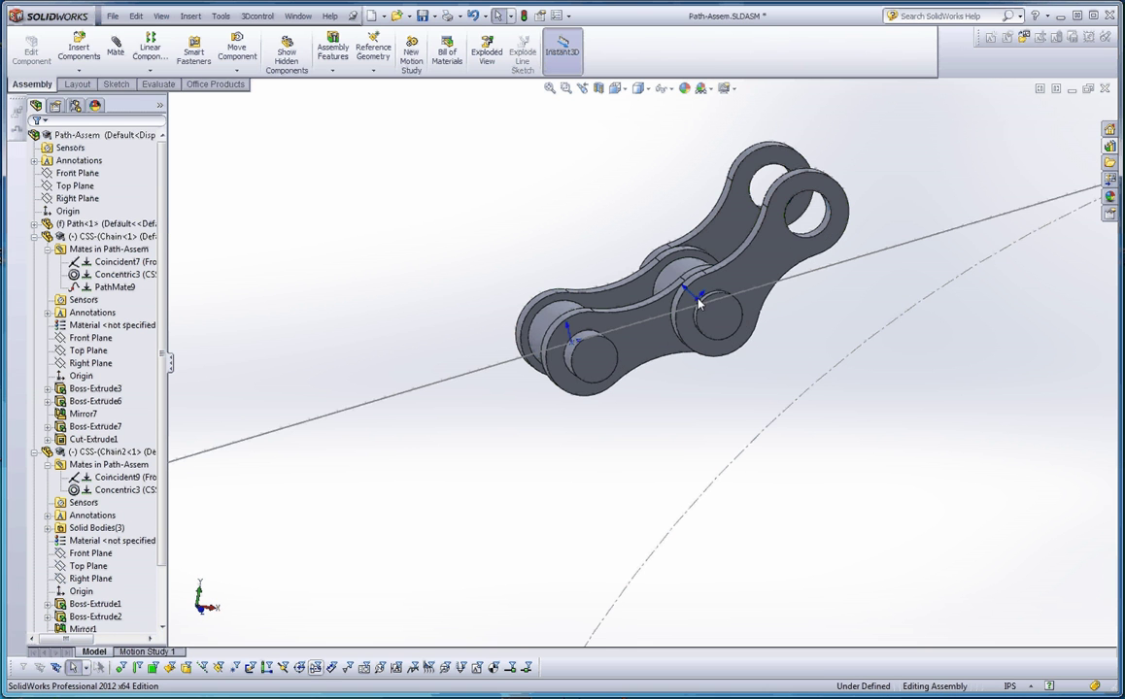
# - Path-mate the CSS-Chain2<1> origin to the closed sketch loop as PathMate10
pyautogui.click(115, 54)
pyautogui.click(77, 464)
pyautogui.click(63, 316)
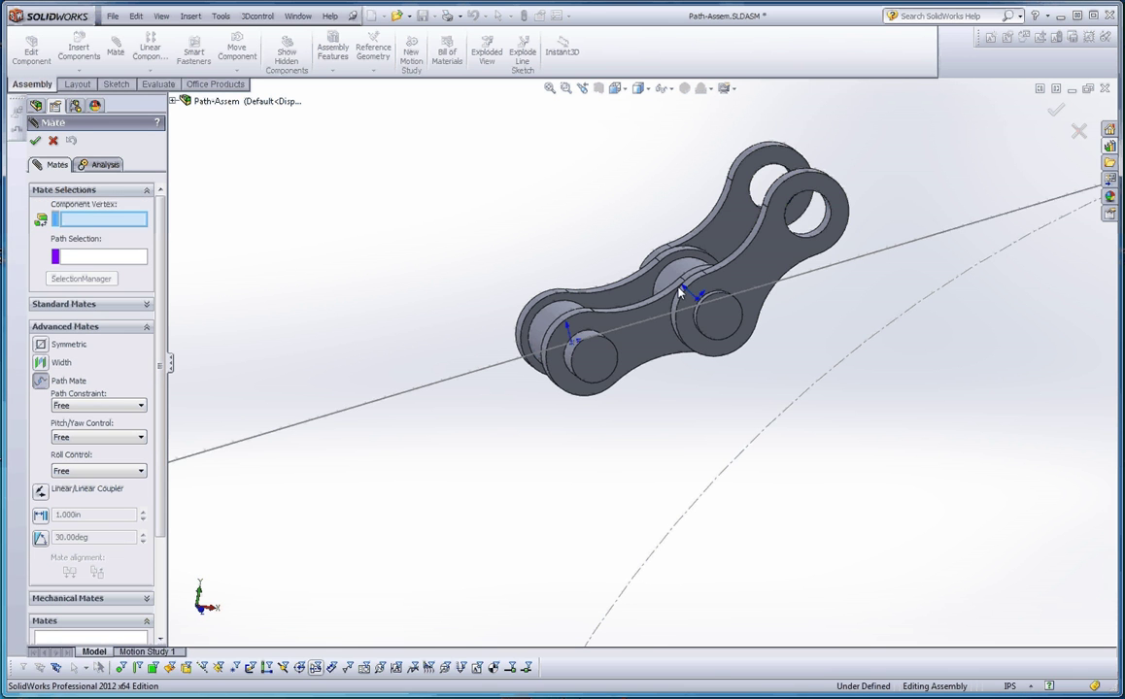
pyautogui.click(697, 302)
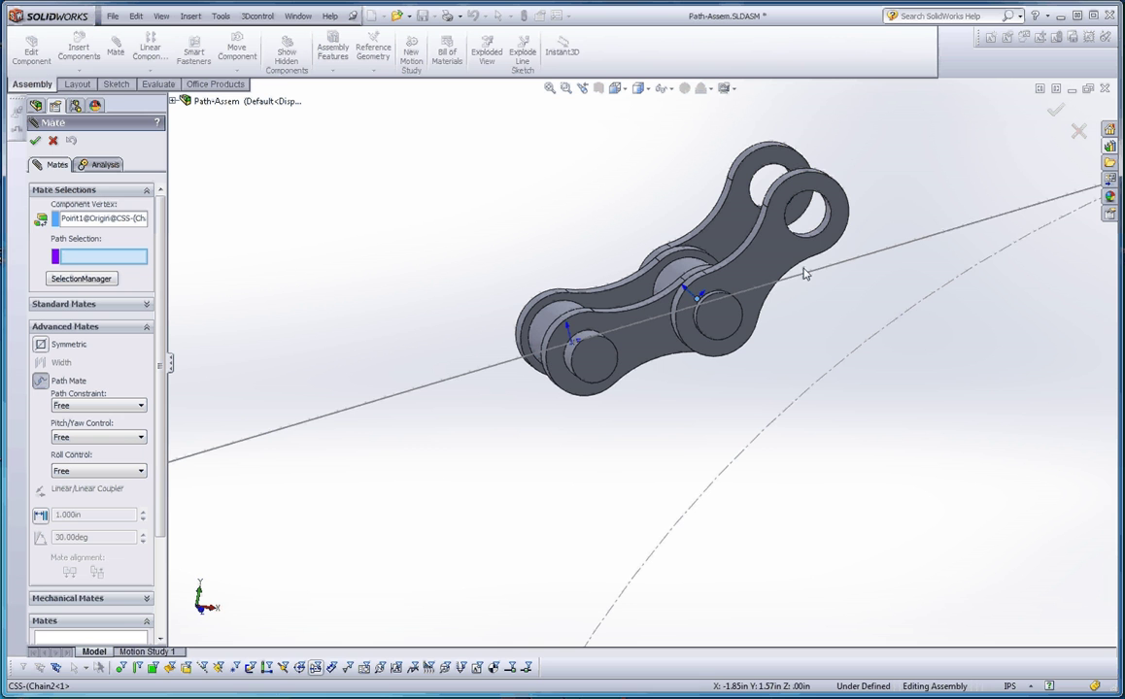
pyautogui.click(82, 279)
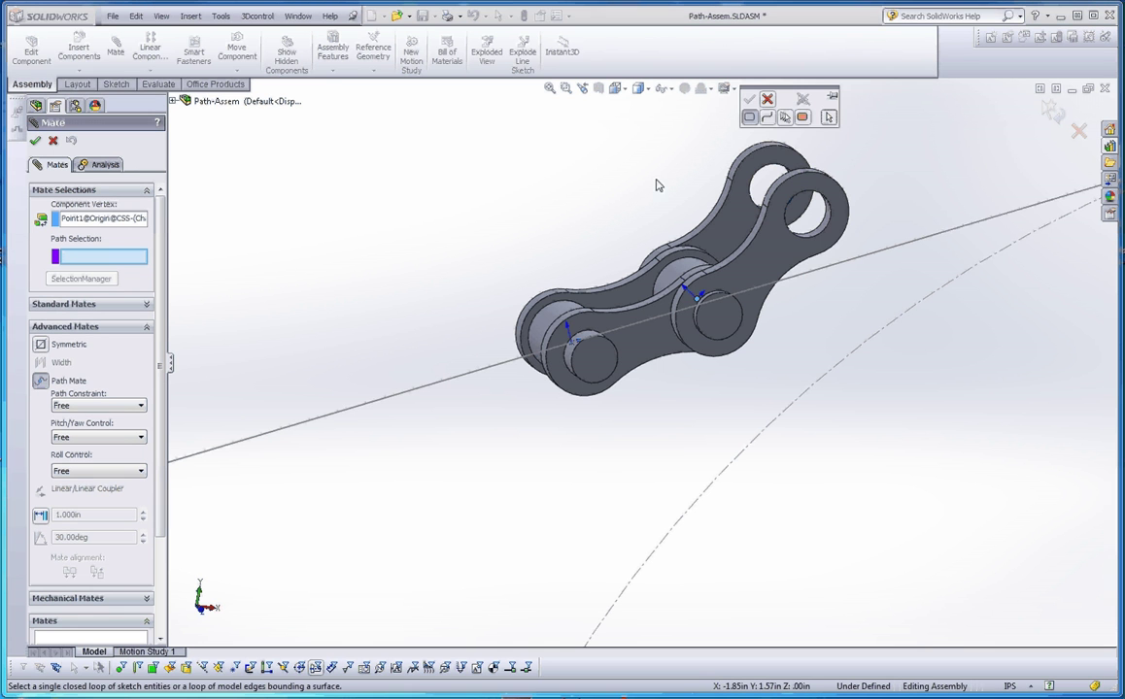
pyautogui.click(819, 271)
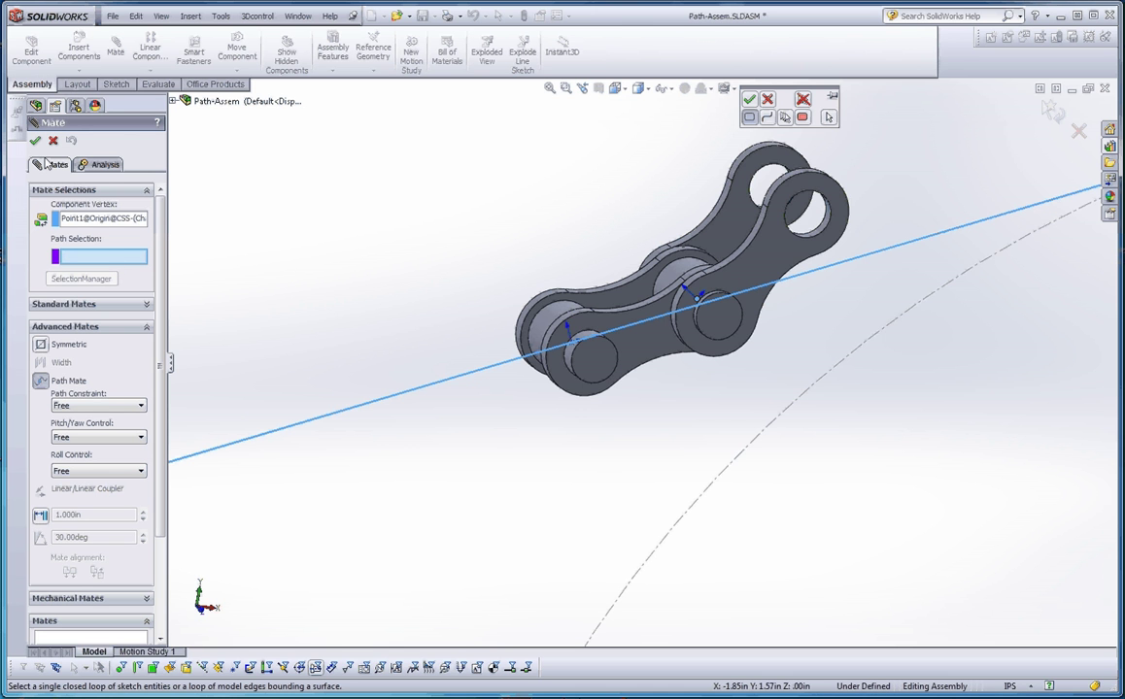
pyautogui.press('z')
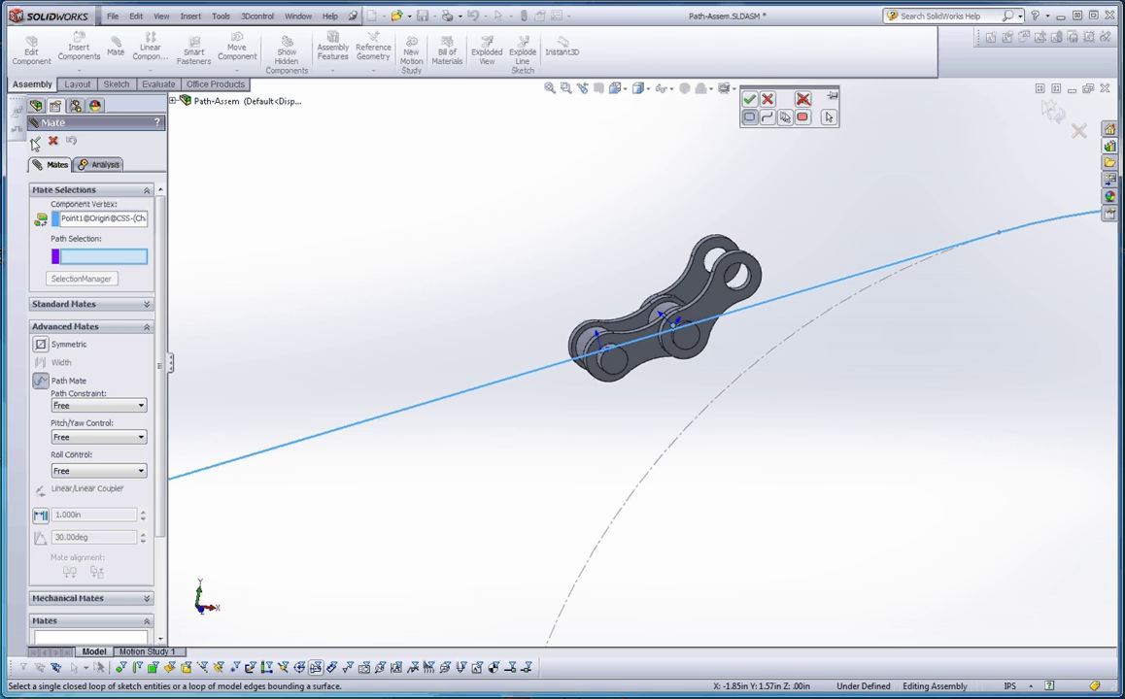
pyautogui.click(35, 142)
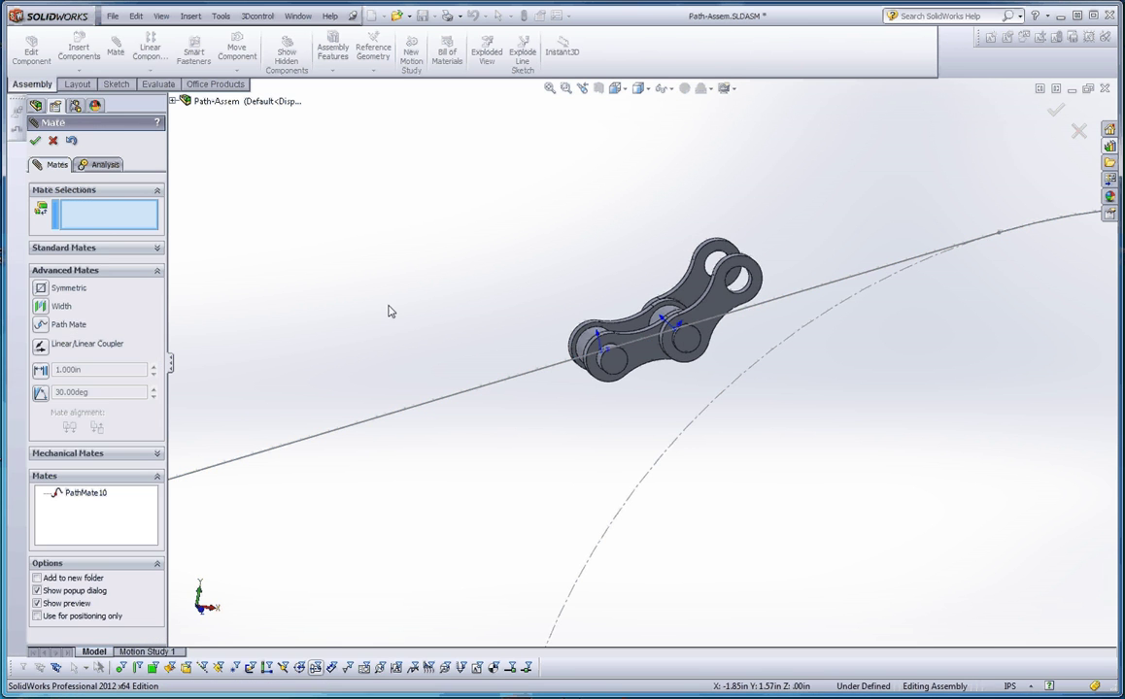
pyautogui.press('z')
pyautogui.press('Escape')
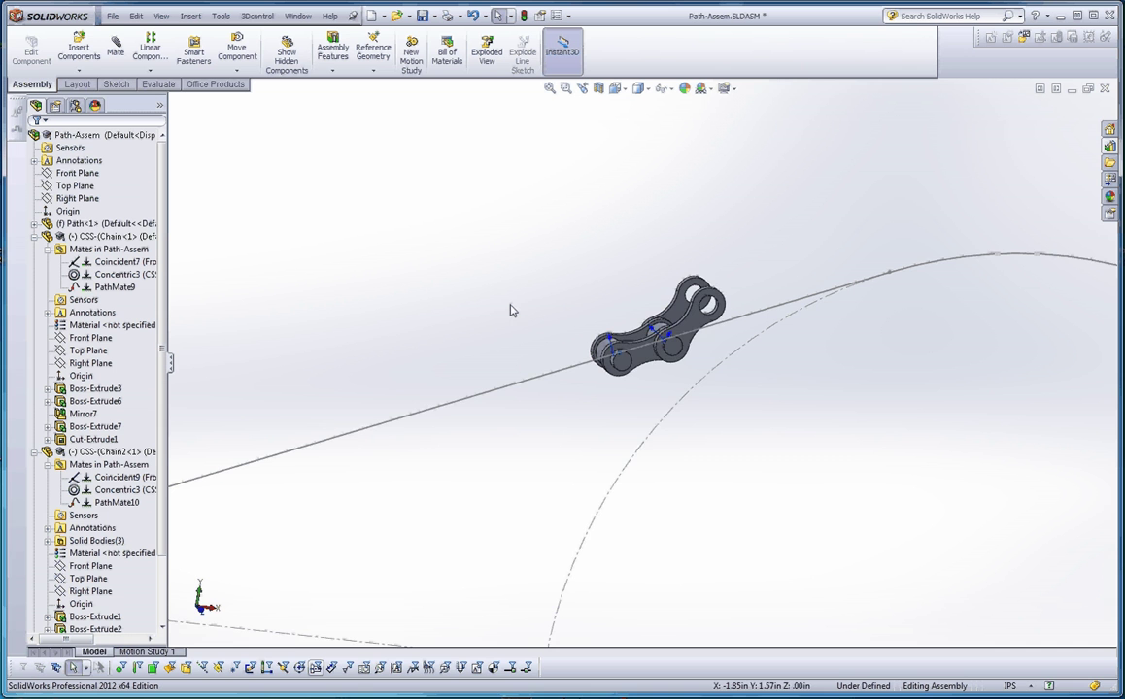
# - Slide the second link along the loop and select the first chain link
pyautogui.moveTo(611, 350); pyautogui.dragTo(592, 289)
pyautogui.scroll(3, 609, 318)
pyautogui.scroll(-3, 610, 317)
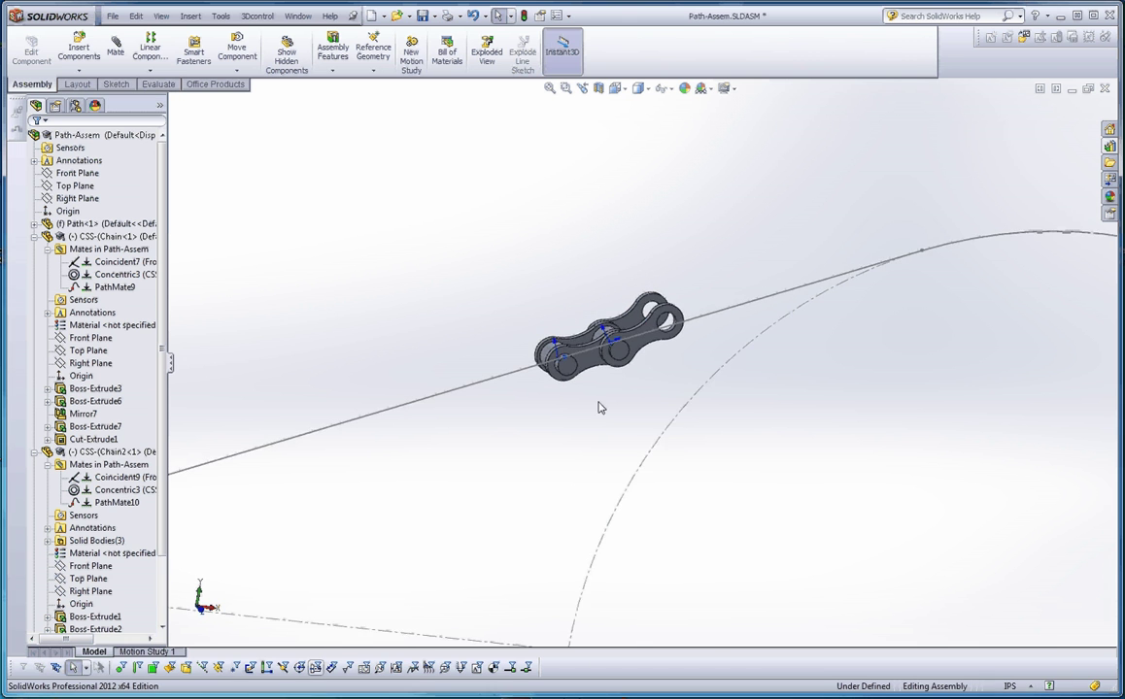
pyautogui.scroll(-3, 599, 408)
pyautogui.click(585, 357)
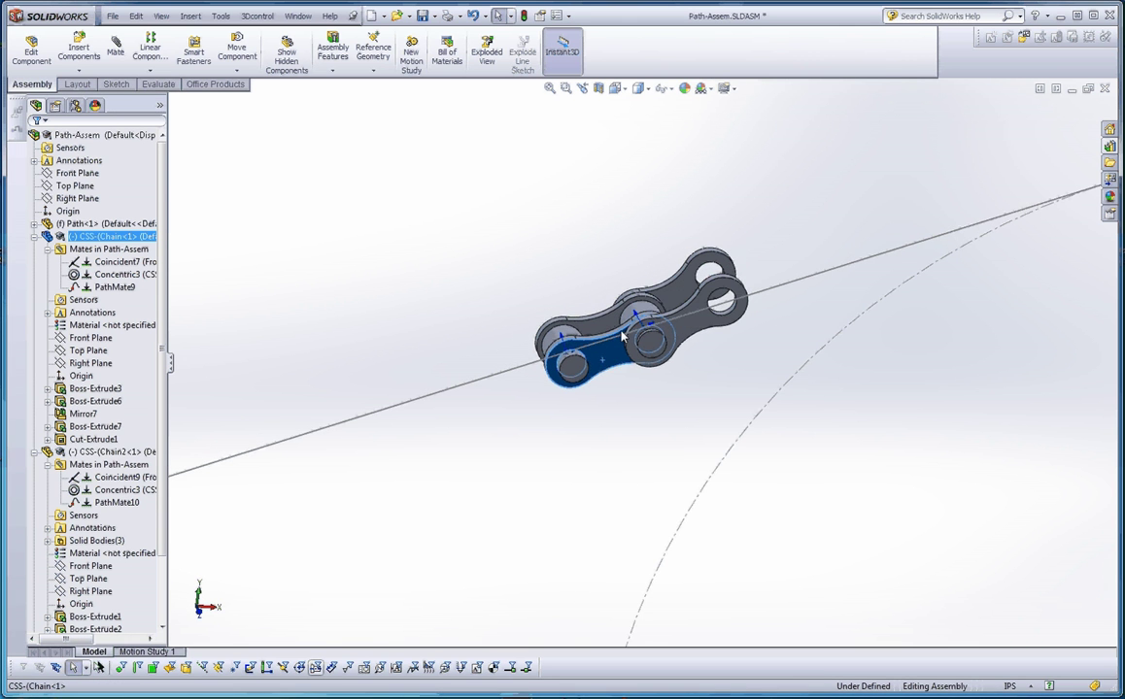
# - Place a copy of the chain link and mate its pin concentric with the lower link's hole
pyautogui.keyDown('ctrl'); pyautogui.moveTo(562, 299); pyautogui.dragTo(763, 253); pyautogui.keyUp('ctrl')
pyautogui.scroll(-2, 763, 253)
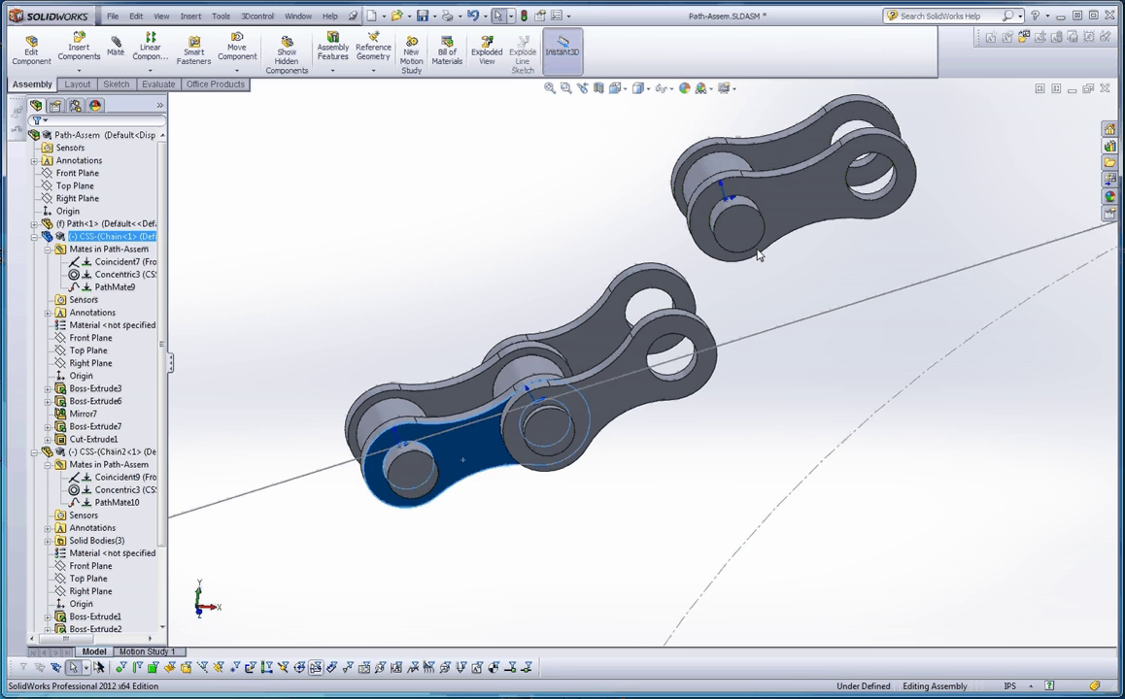
pyautogui.click(735, 271)
pyautogui.scroll(-1, 784, 287)
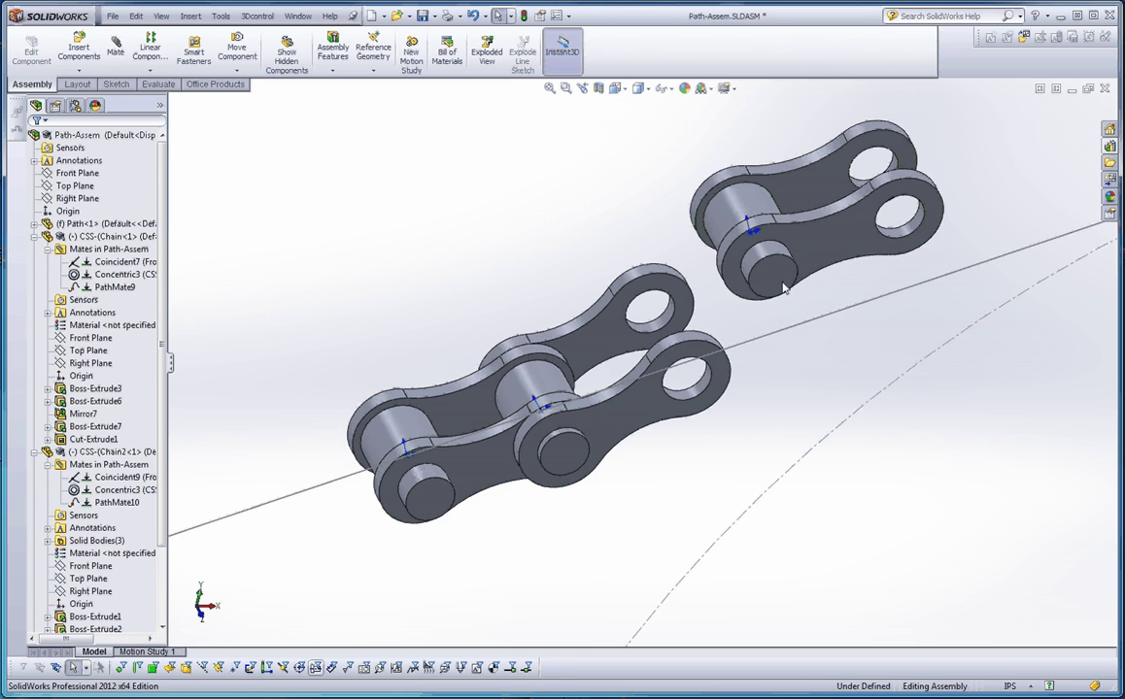
pyautogui.scroll(-4, 785, 287)
pyautogui.click(748, 291)
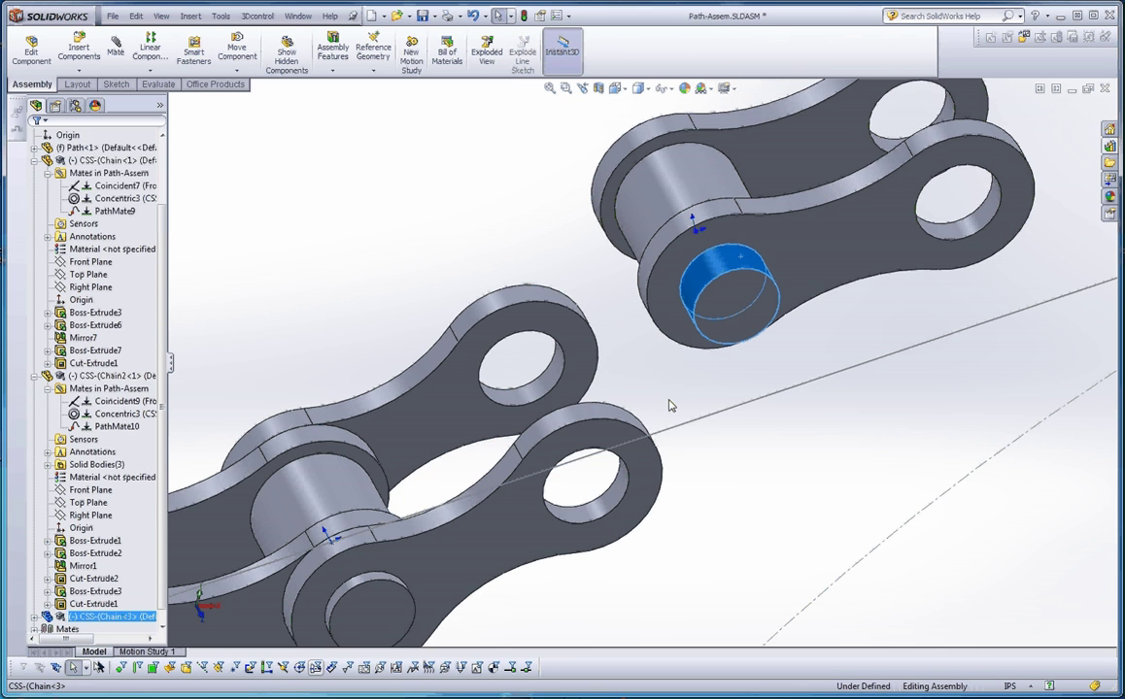
pyautogui.keyDown('ctrl'); pyautogui.click(591, 514); pyautogui.keyUp('ctrl')
pyautogui.click(115, 53)
pyautogui.click(154, 148)
pyautogui.press('Escape')
# - Mate CSS-Chain<3>'s Front Plane coincident with the assembly Front Plane as Coincident19
pyautogui.scroll(2, 497, 247)
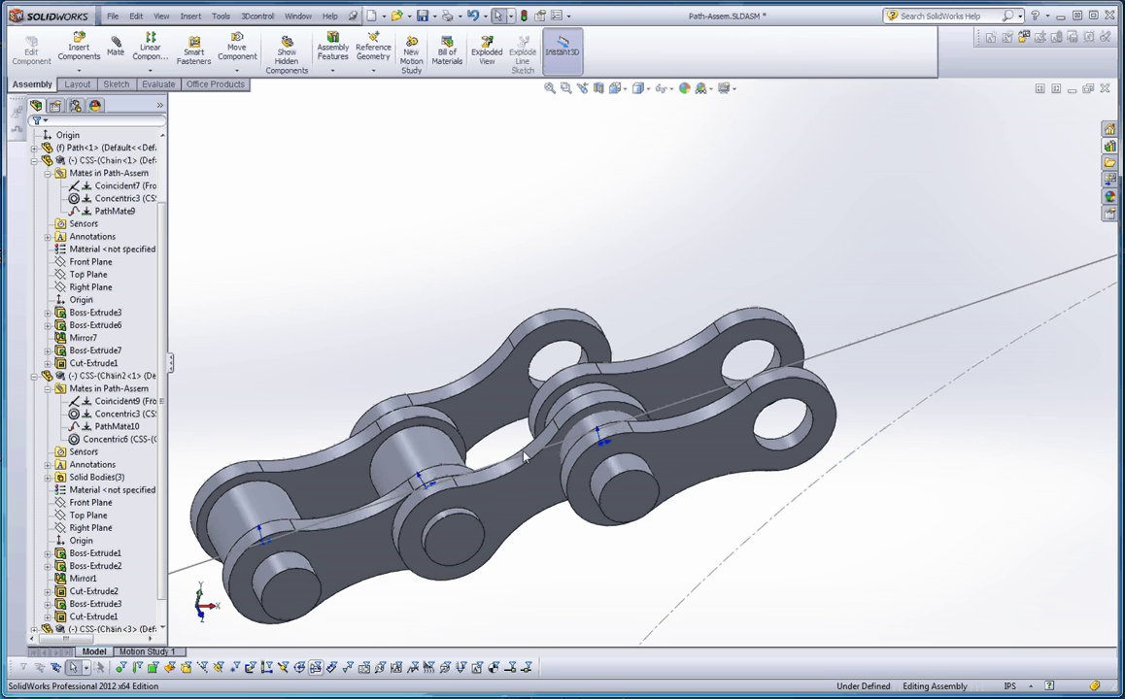
pyautogui.scroll(5, 613, 411)
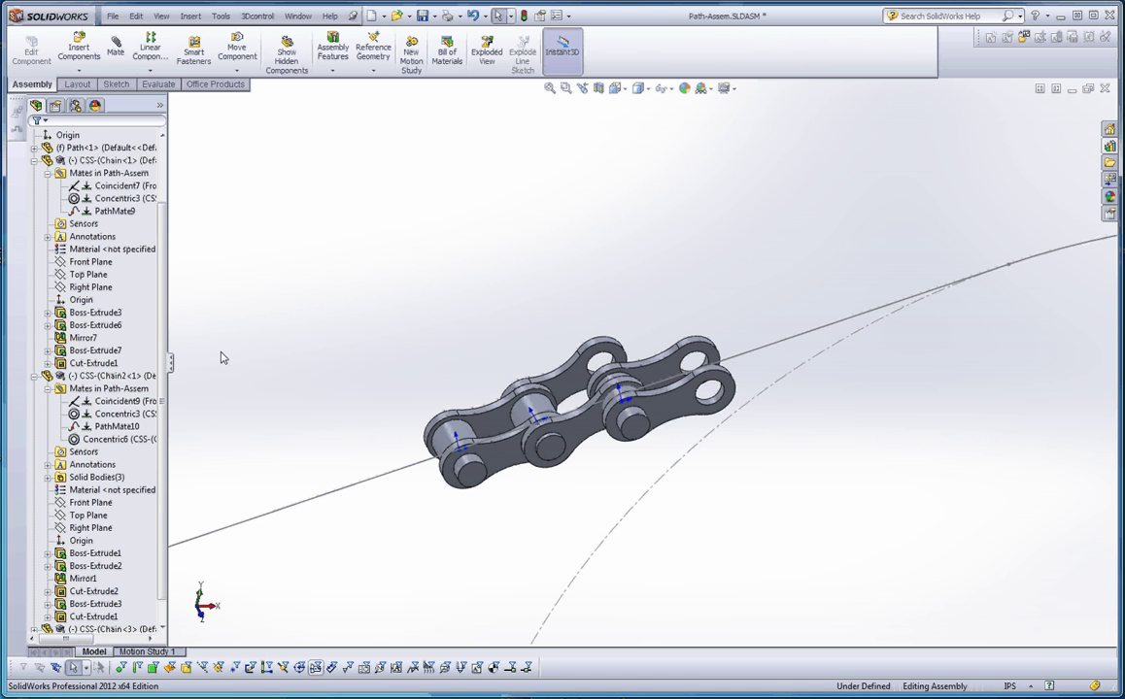
pyautogui.click(35, 376)
pyautogui.click(34, 236)
pyautogui.click(34, 261)
pyautogui.click(98, 326)
pyautogui.keyDown('ctrl'); pyautogui.click(86, 173); pyautogui.keyUp('ctrl')
pyautogui.click(115, 44)
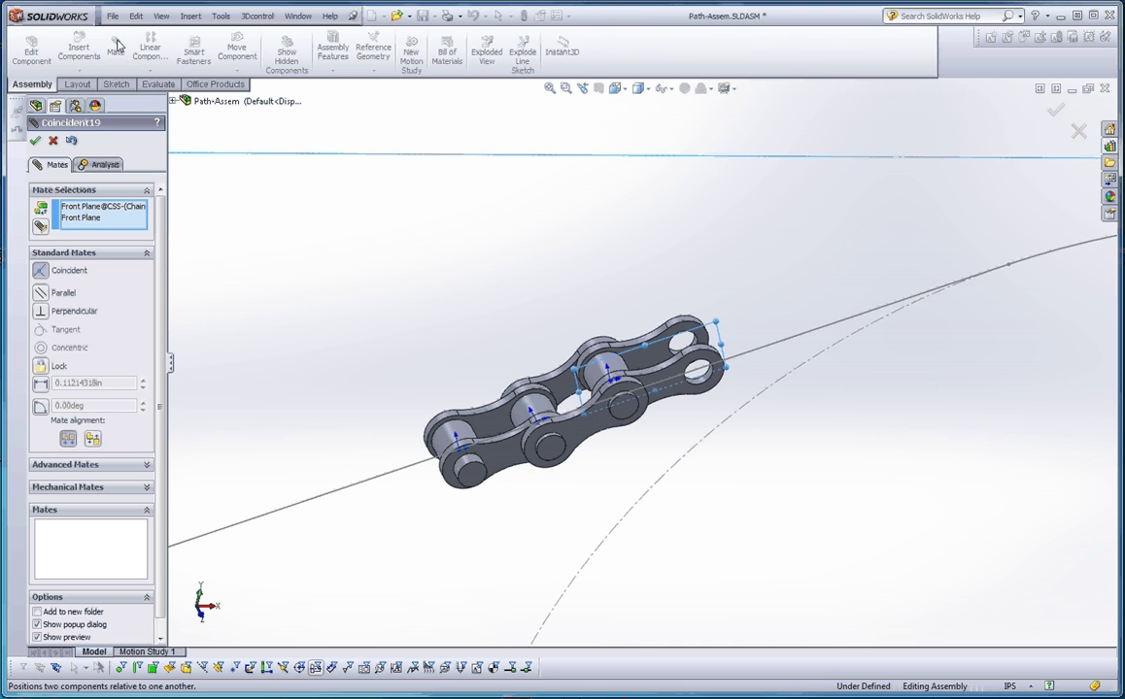
pyautogui.click(35, 142)
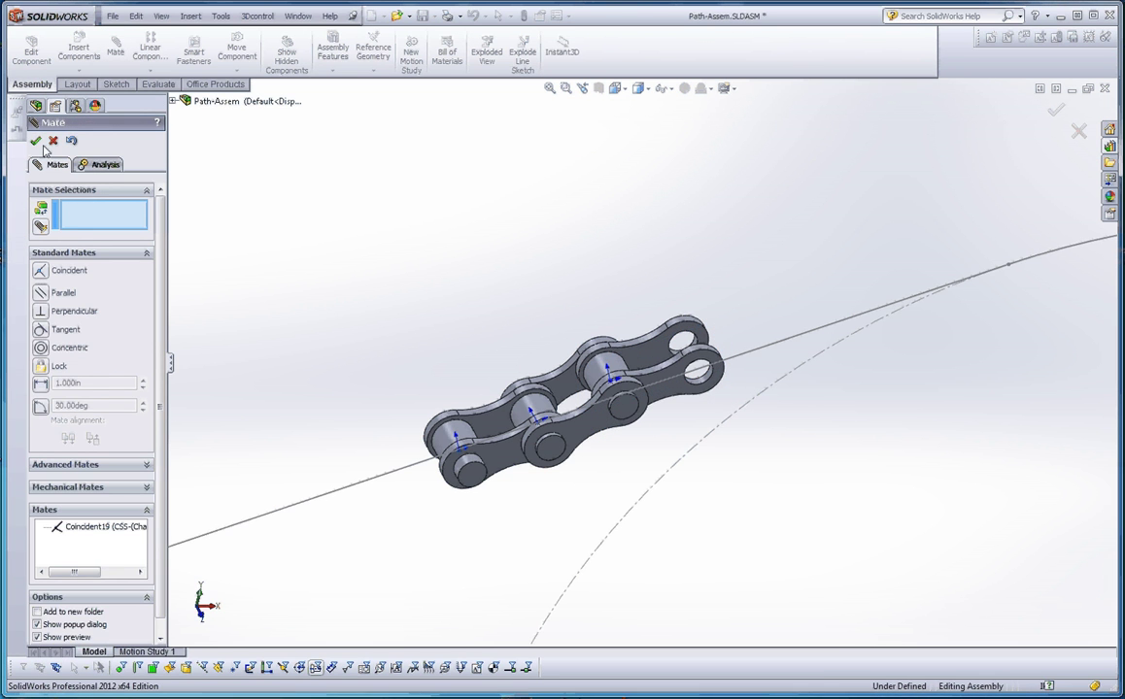
pyautogui.scroll(-5, 602, 361)
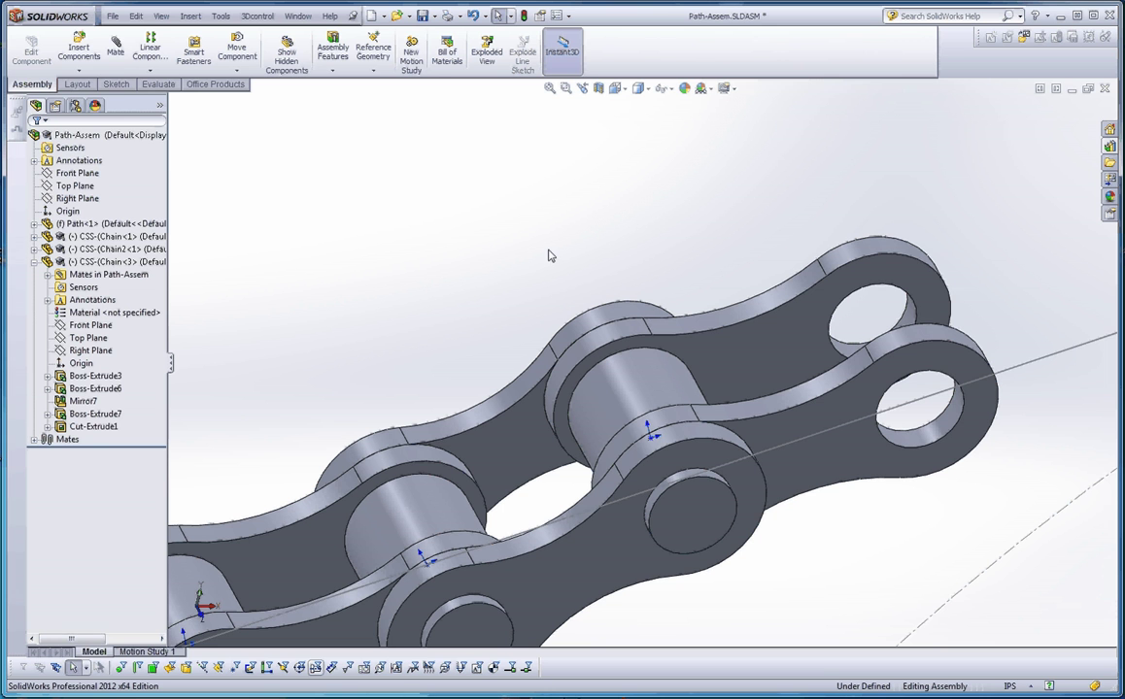
# - Start a Path Mate and pick the third link's origin as the component vertex
pyautogui.click(116, 45)
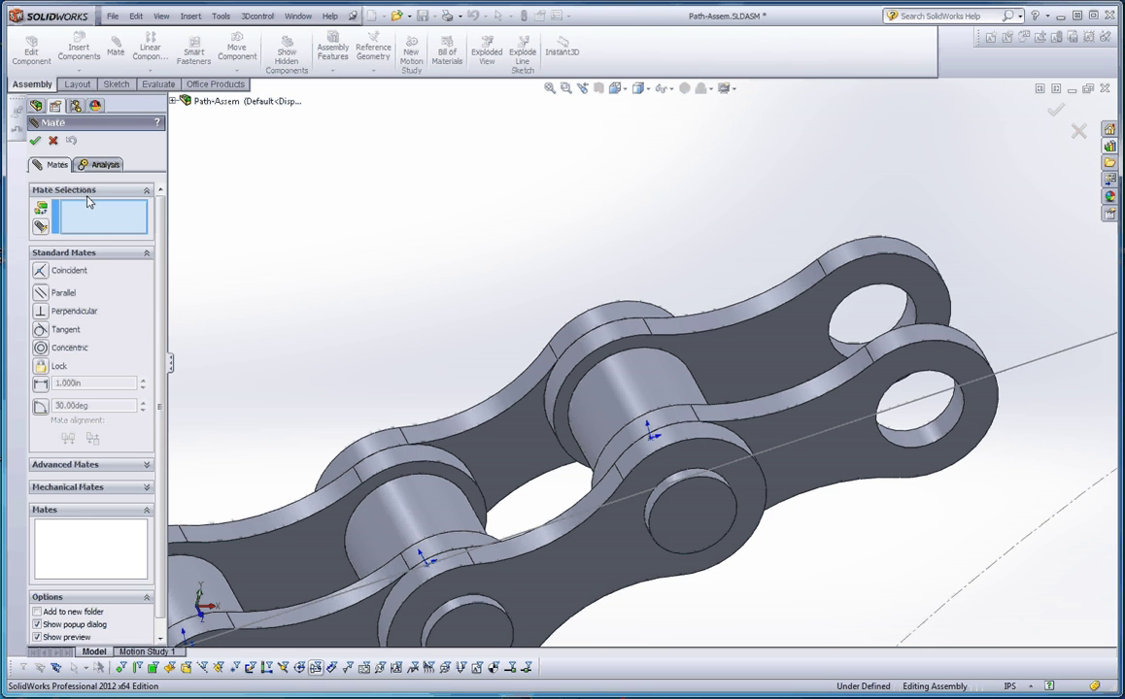
pyautogui.click(89, 464)
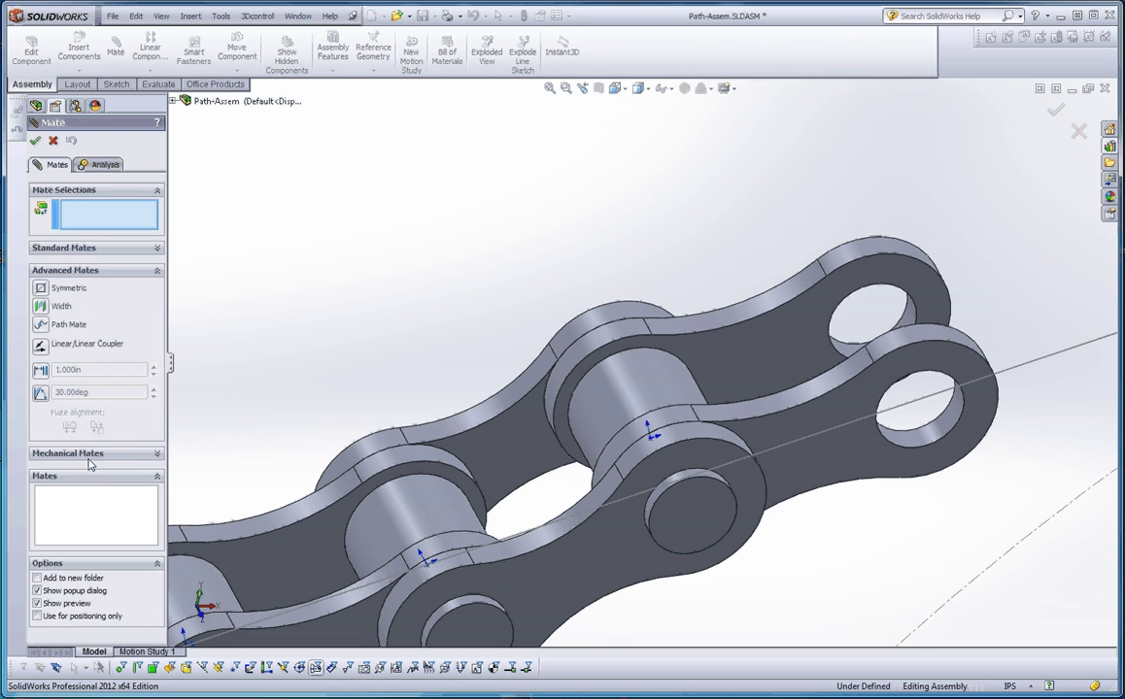
pyautogui.click(44, 324)
pyautogui.scroll(3, 583, 352)
pyautogui.scroll(-2, 641, 382)
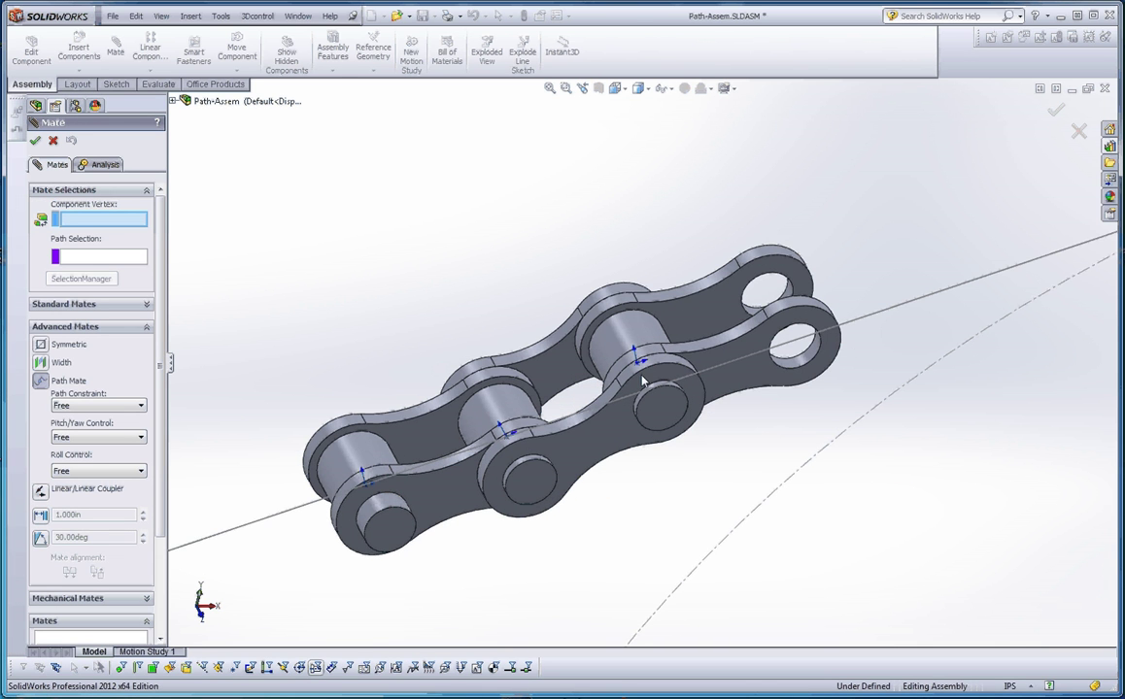
pyautogui.click(635, 357)
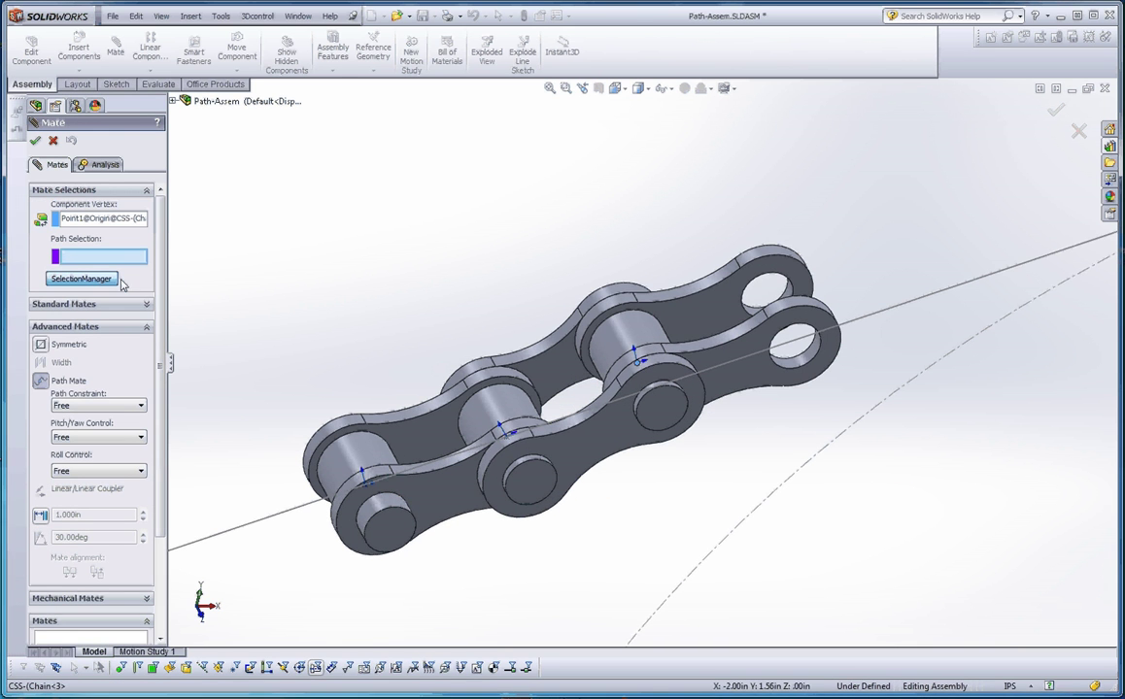
# - Choose the closed sketch loop via SelectionManager as the path and apply the mate
pyautogui.click(81, 279)
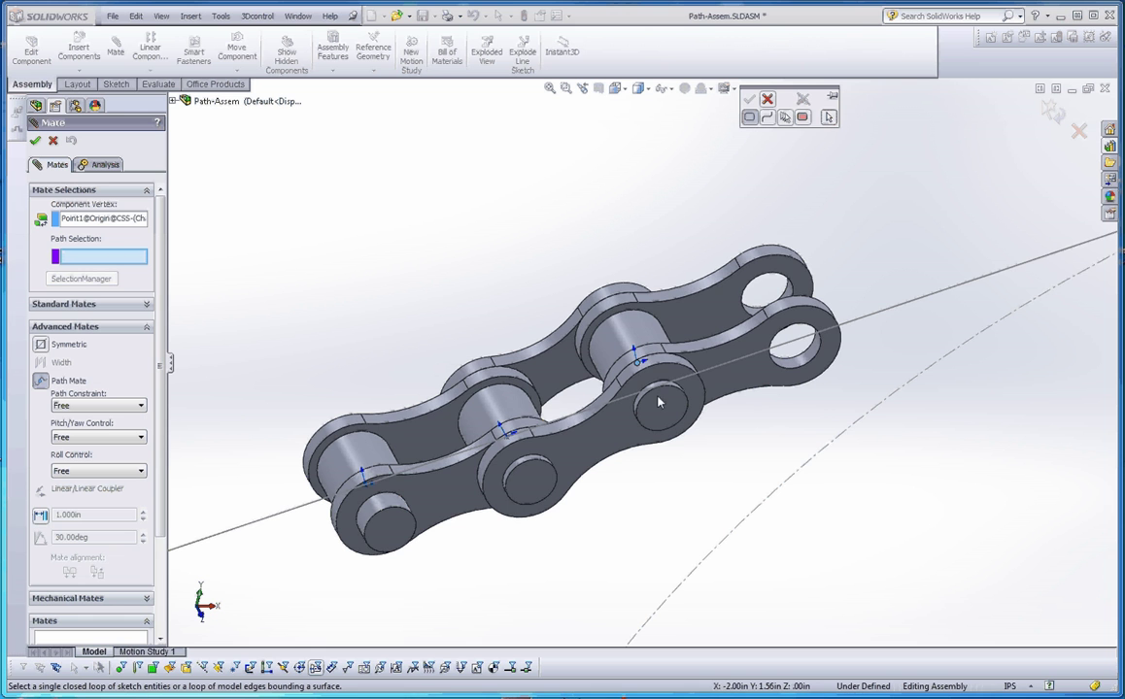
pyautogui.click(883, 319)
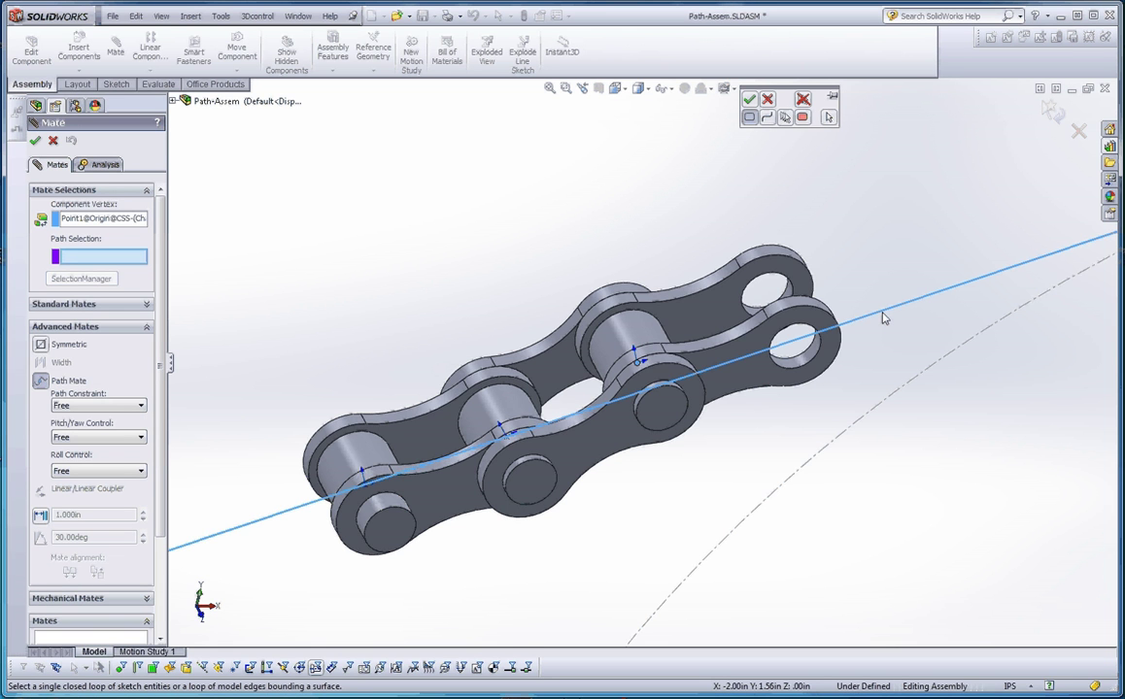
pyautogui.scroll(5, 884, 319)
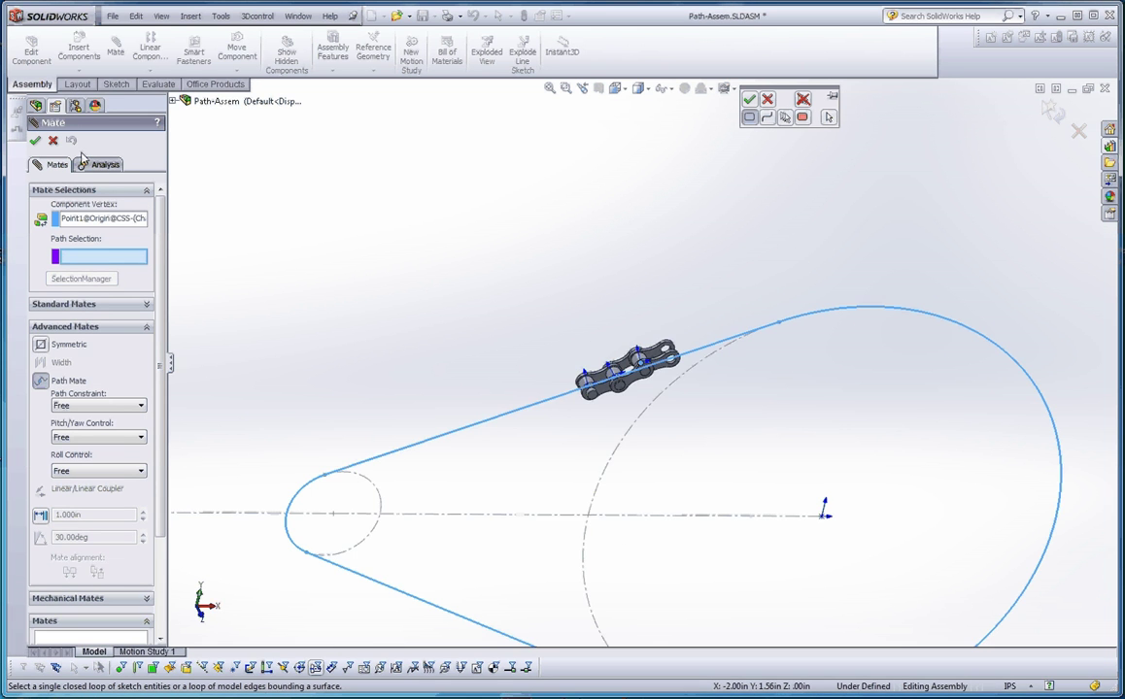
pyautogui.click(35, 142)
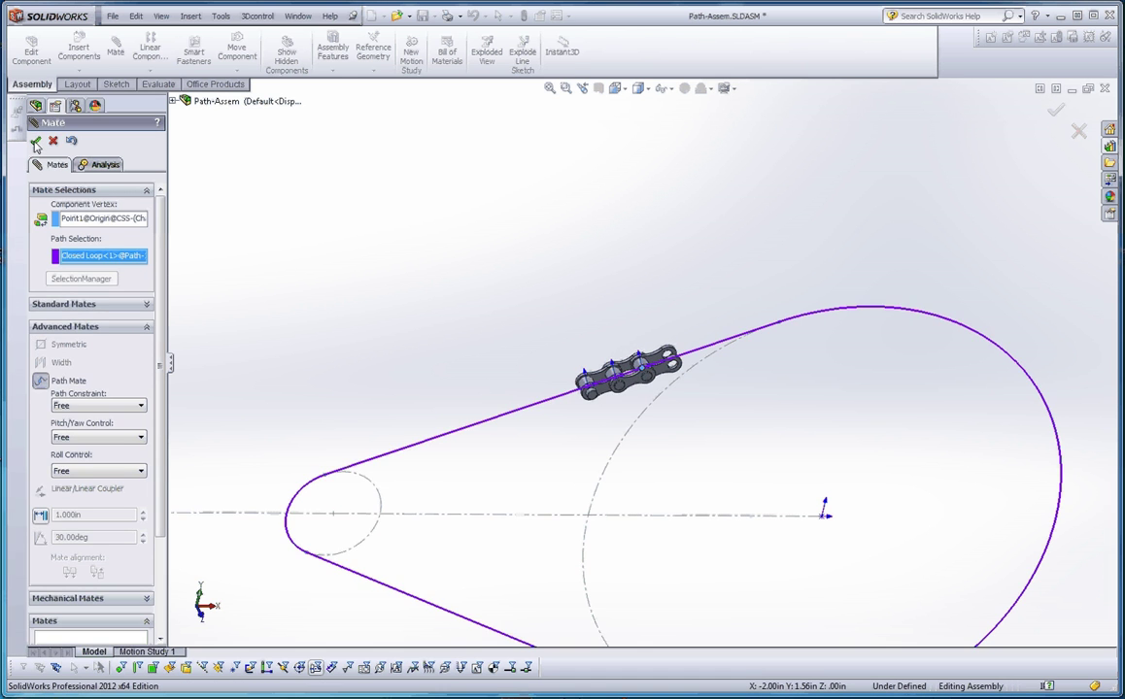
pyautogui.click(35, 142)
pyautogui.scroll(-5, 714, 270)
pyautogui.scroll(-2, 777, 394)
pyautogui.click(639, 385)
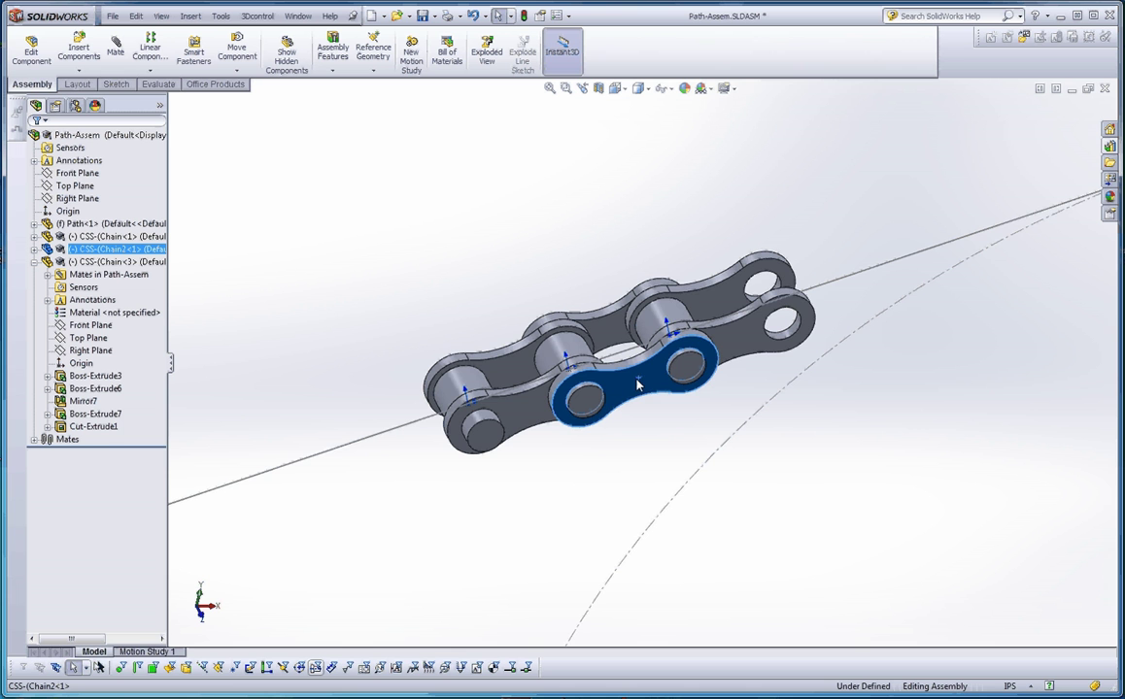
# - Copy the outer link and mate its Front Plane coincident to the assembly Front Plane
pyautogui.keyDown('ctrl'); pyautogui.moveTo(638, 385); pyautogui.dragTo(791, 173); pyautogui.keyUp('ctrl')
pyautogui.scroll(3, 641, 367)
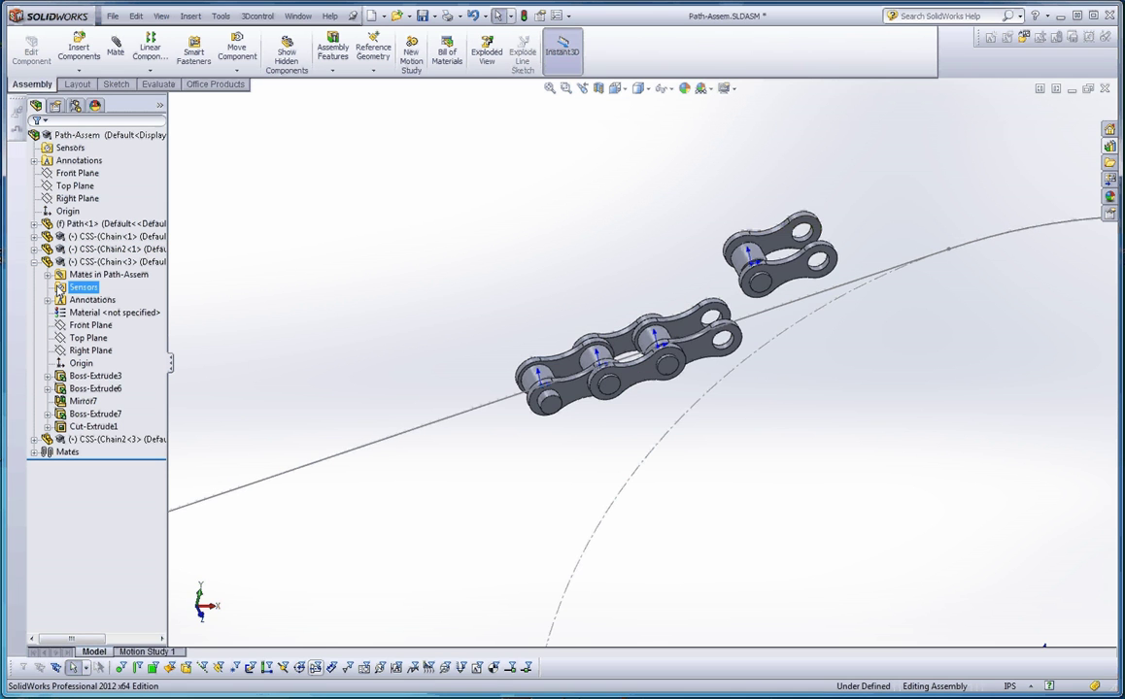
pyautogui.click(34, 262)
pyautogui.click(34, 274)
pyautogui.click(90, 363)
pyautogui.click(90, 337)
pyautogui.keyDown('ctrl'); pyautogui.click(77, 173); pyautogui.keyUp('ctrl')
pyautogui.click(116, 50)
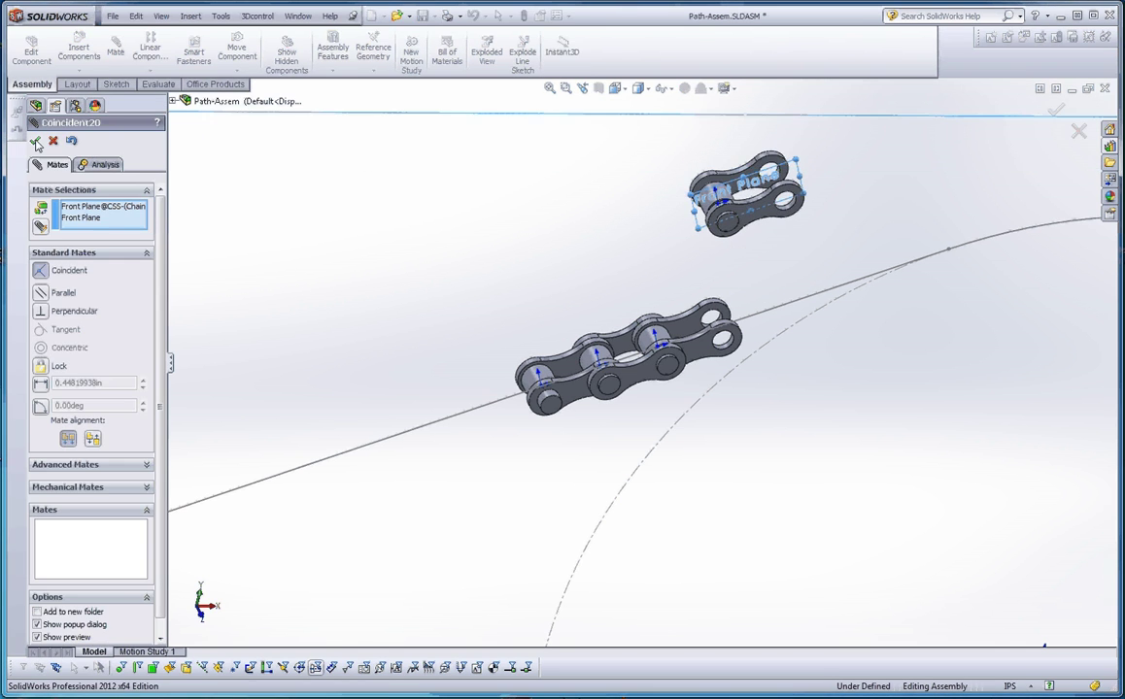
pyautogui.click(459, 248)
# - Add a Concentric mate between the new link's round face and the chain's pin
pyautogui.scroll(-5, 730, 249)
pyautogui.click(699, 240)
pyautogui.scroll(-3, 668, 629)
pyautogui.click(670, 628)
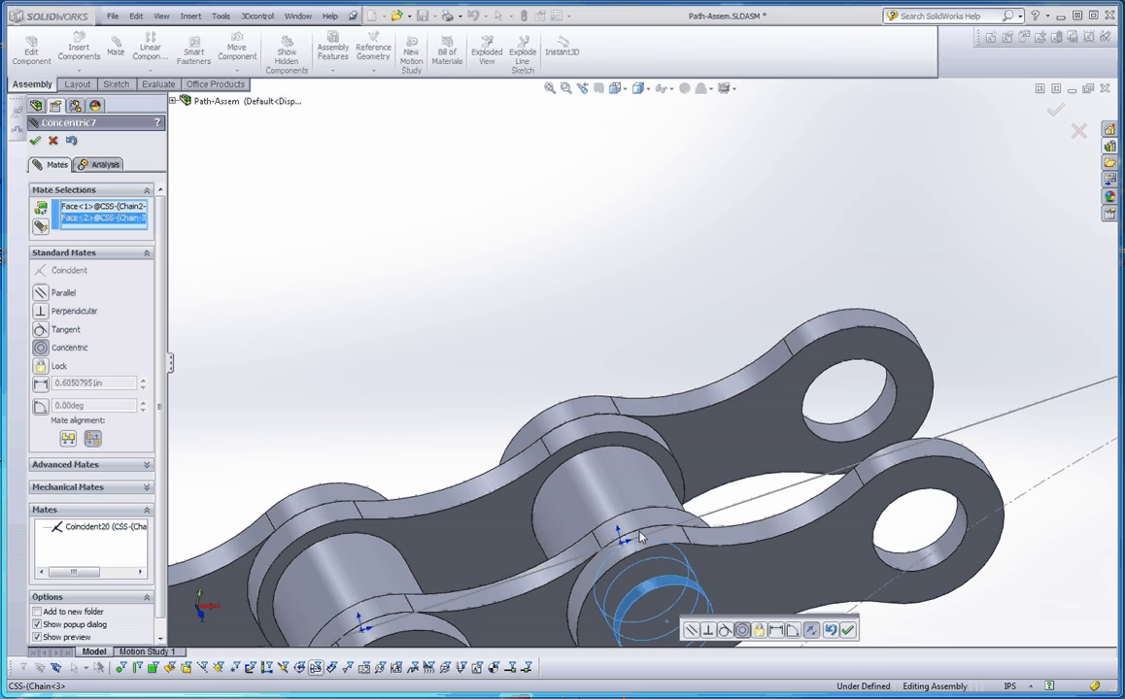
pyautogui.click(848, 631)
# - Start a Path Mate using the fourth link's origin as the path point
pyautogui.click(136, 464)
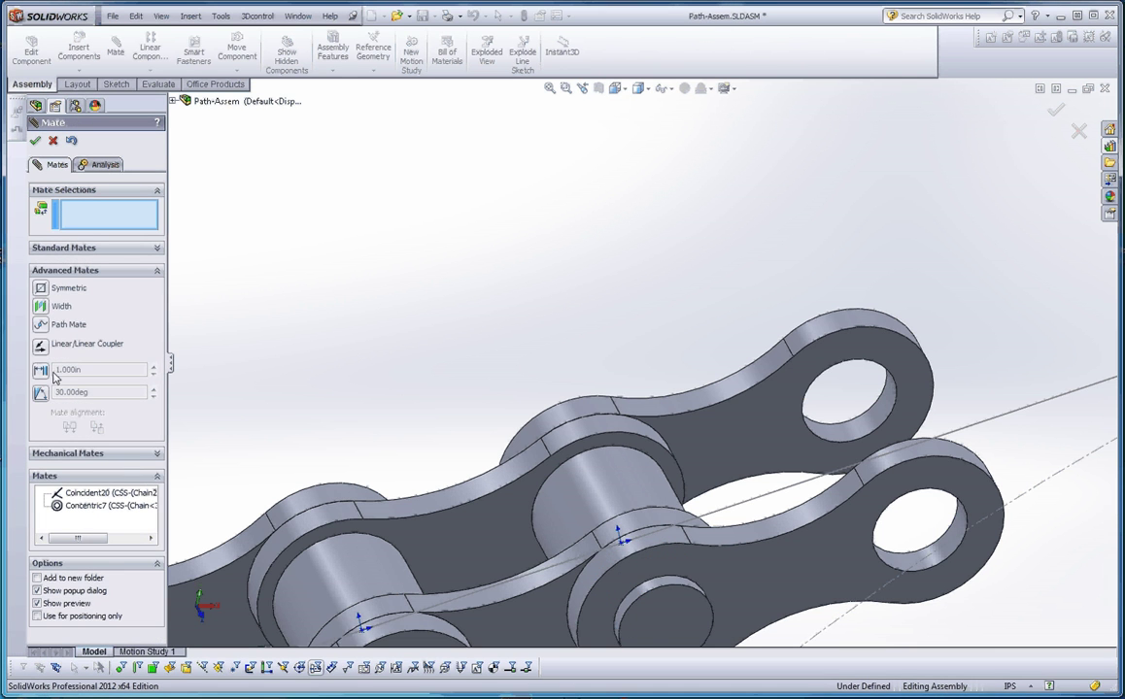
pyautogui.click(68, 299)
pyautogui.scroll(2, 365, 335)
pyautogui.scroll(1, 365, 335)
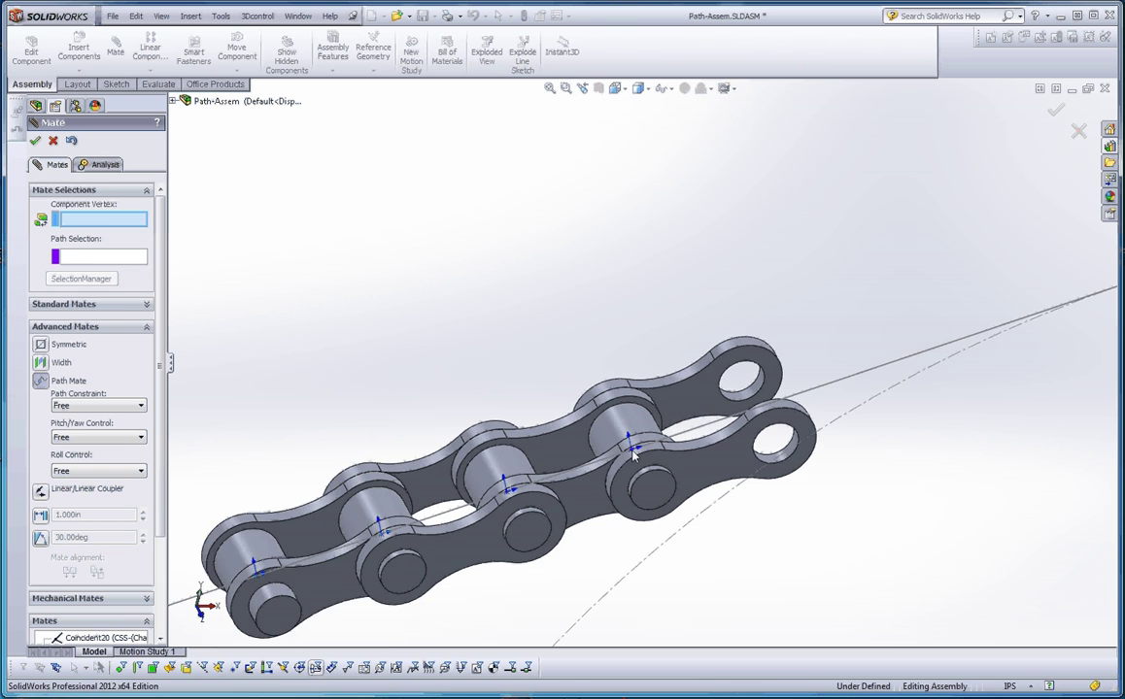
pyautogui.click(632, 455)
# - Select the closed sketch loop via SelectionManager as the path and apply the mate
pyautogui.scroll(2, 553, 327)
pyautogui.click(82, 279)
pyautogui.scroll(2, 795, 372)
pyautogui.click(796, 372)
pyautogui.scroll(2, 710, 357)
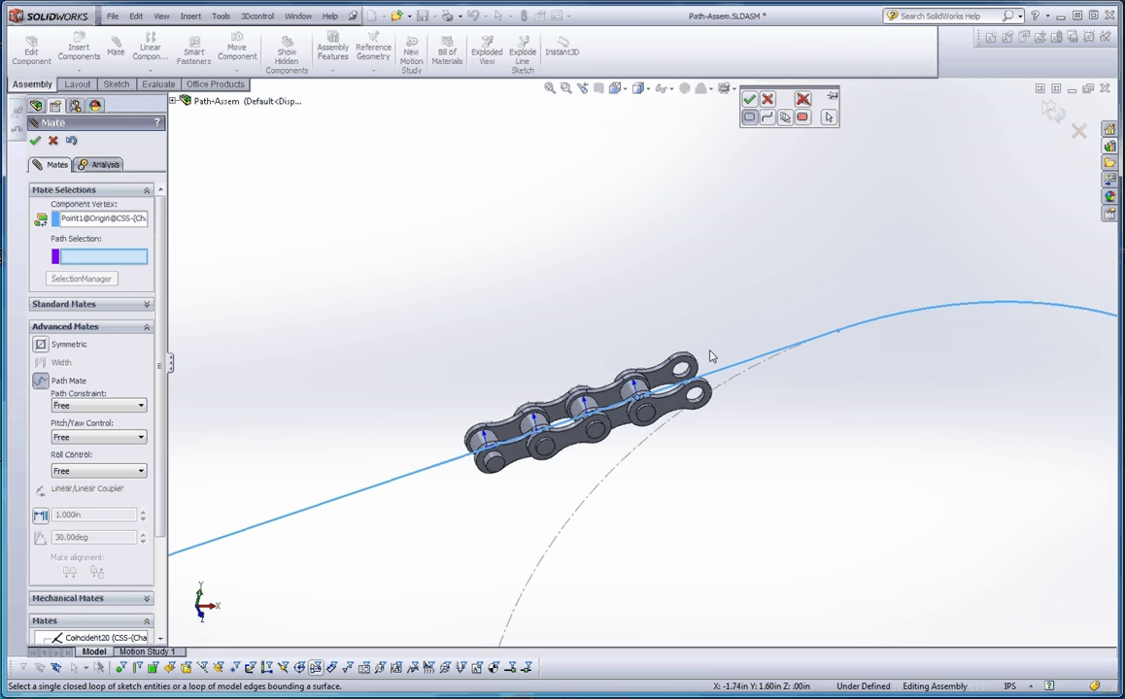
pyautogui.click(35, 142)
pyautogui.click(35, 142)
pyautogui.click(35, 141)
pyautogui.scroll(3, 630, 429)
pyautogui.scroll(-3, 631, 396)
# - Drag the chain left and down along the loop around the large circle
pyautogui.scroll(5, 598, 414)
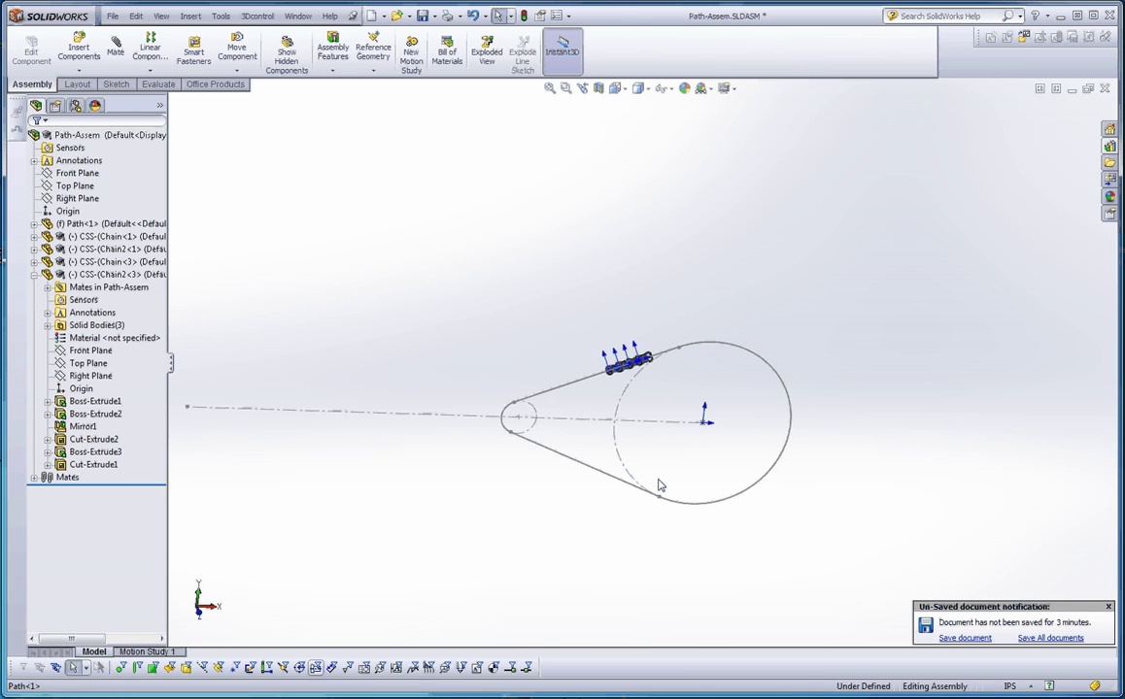
pyautogui.scroll(-5, 640, 427)
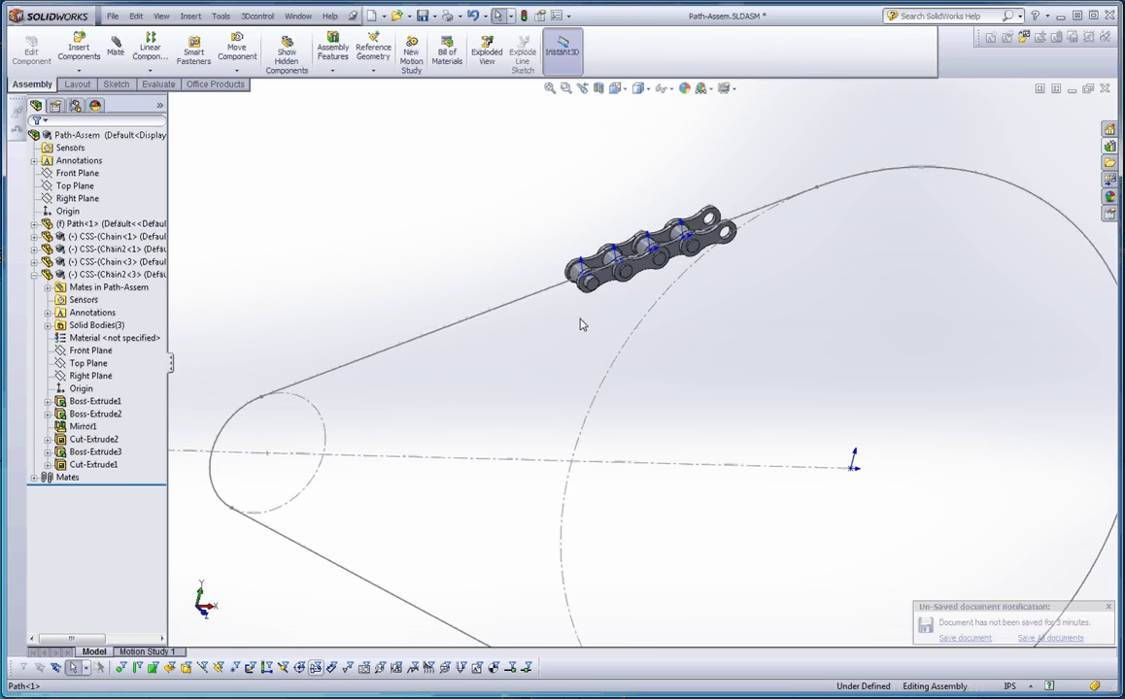
pyautogui.moveTo(581, 278); pyautogui.dragTo(476, 622)
pyautogui.scroll(3, 495, 583)
pyautogui.moveTo(515, 547); pyautogui.dragTo(620, 431, button='middle')
pyautogui.scroll(-3, 583, 398)
pyautogui.scroll(3, 582, 398)
pyautogui.scroll(-3, 619, 431)
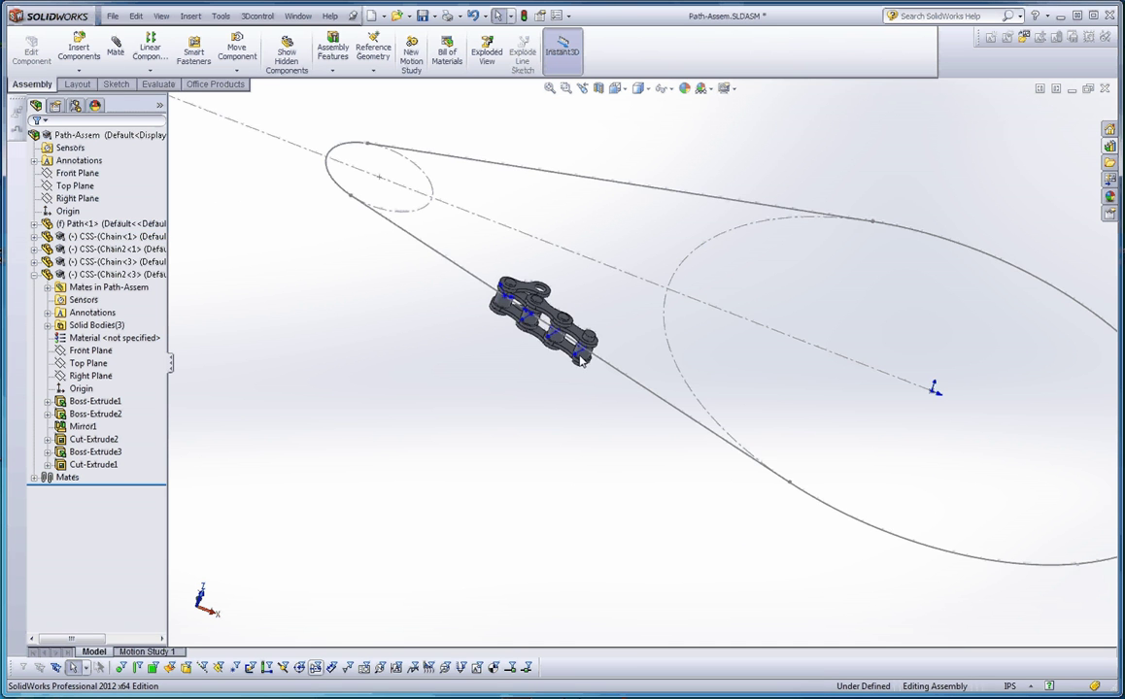
pyautogui.moveTo(581, 362); pyautogui.dragTo(1086, 414)
# - Run the chain over the top and past the small circle back to the upper straight run
pyautogui.scroll(3, 974, 545)
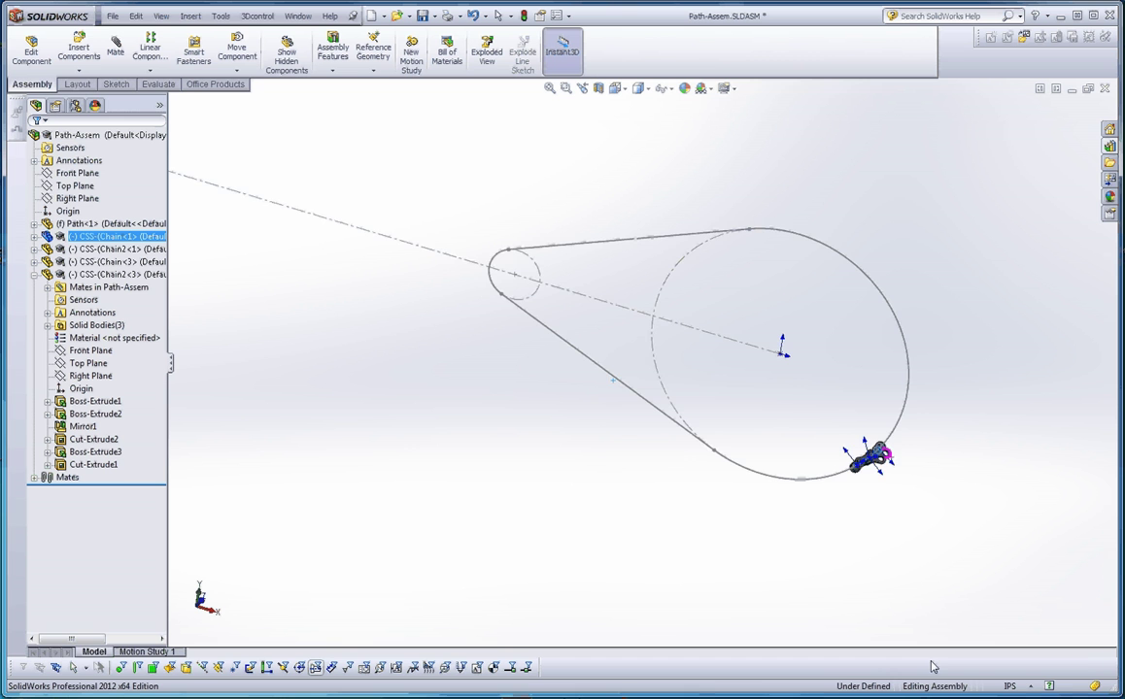
pyautogui.scroll(-5, 848, 439)
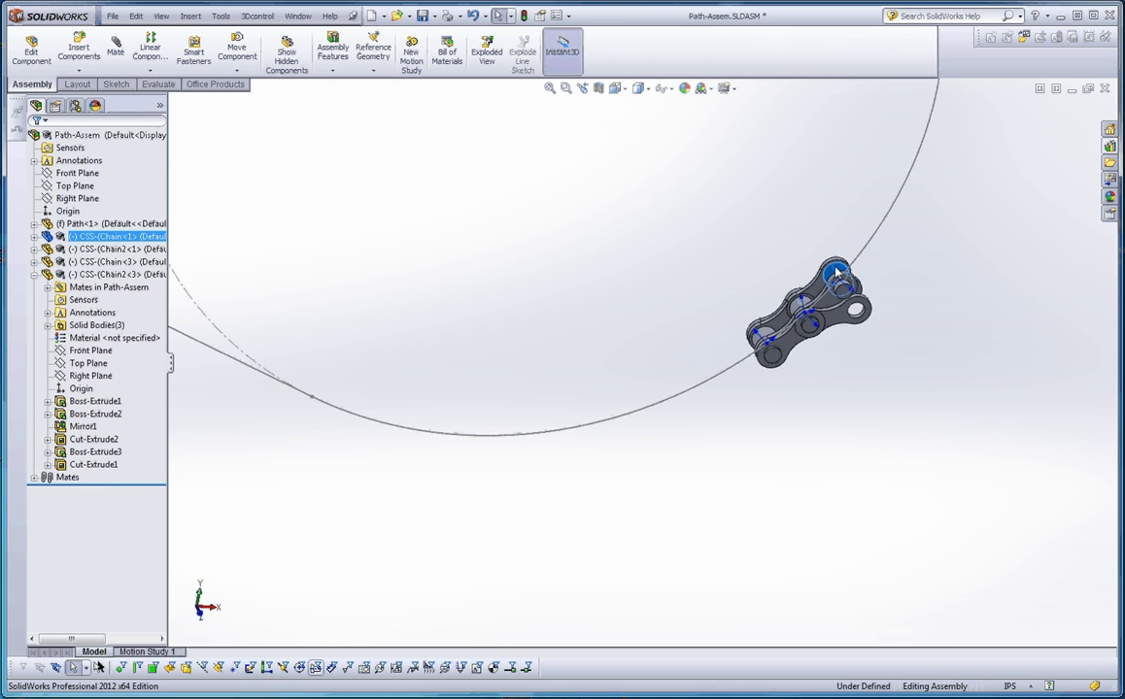
pyautogui.scroll(-2, 837, 275)
pyautogui.scroll(5, 765, 151)
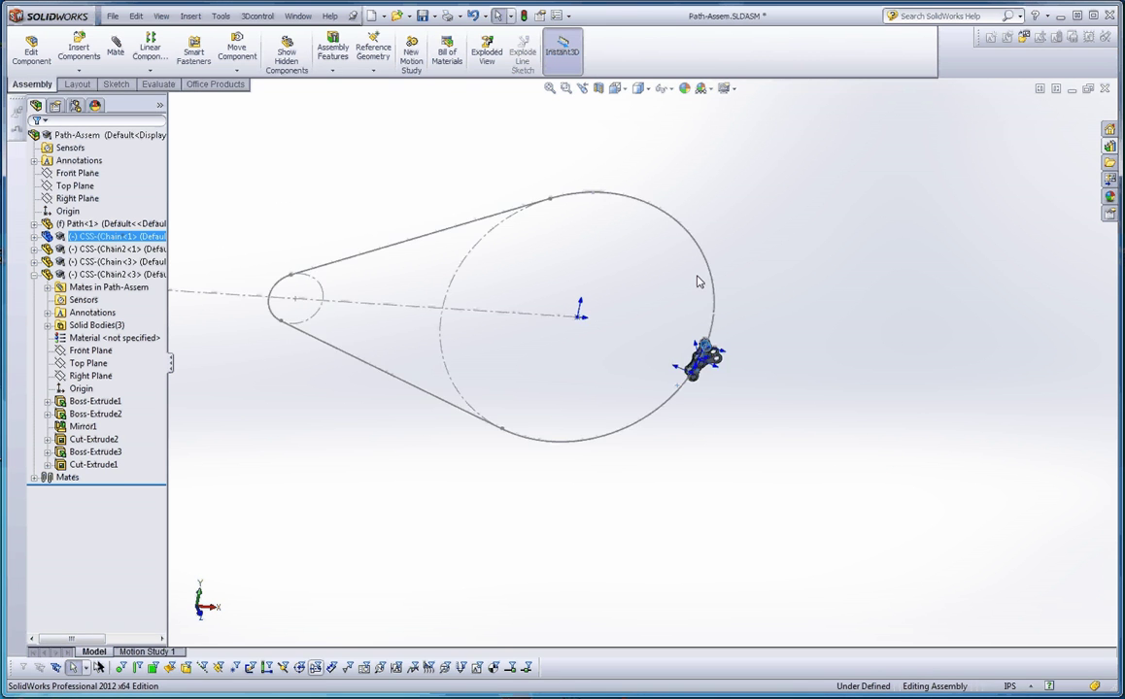
pyautogui.scroll(-3, 696, 282)
pyautogui.moveTo(710, 391); pyautogui.dragTo(243, 394)
pyautogui.press('z')
pyautogui.press('z')
pyautogui.press('z')
pyautogui.scroll(-3, 389, 398)
pyautogui.moveTo(447, 413); pyautogui.dragTo(568, 200)
pyautogui.scroll(3, 631, 238)
pyautogui.scroll(-3, 632, 239)
pyautogui.scroll(3, 547, 318)
pyautogui.moveTo(594, 358)
pyautogui.mouseDown(button='middle')
pyautogui.moveTo(645, 339)
pyautogui.moveTo(626, 327)
pyautogui.moveTo(623, 339)
pyautogui.moveTo(670, 366)
pyautogui.mouseUp(button='middle')
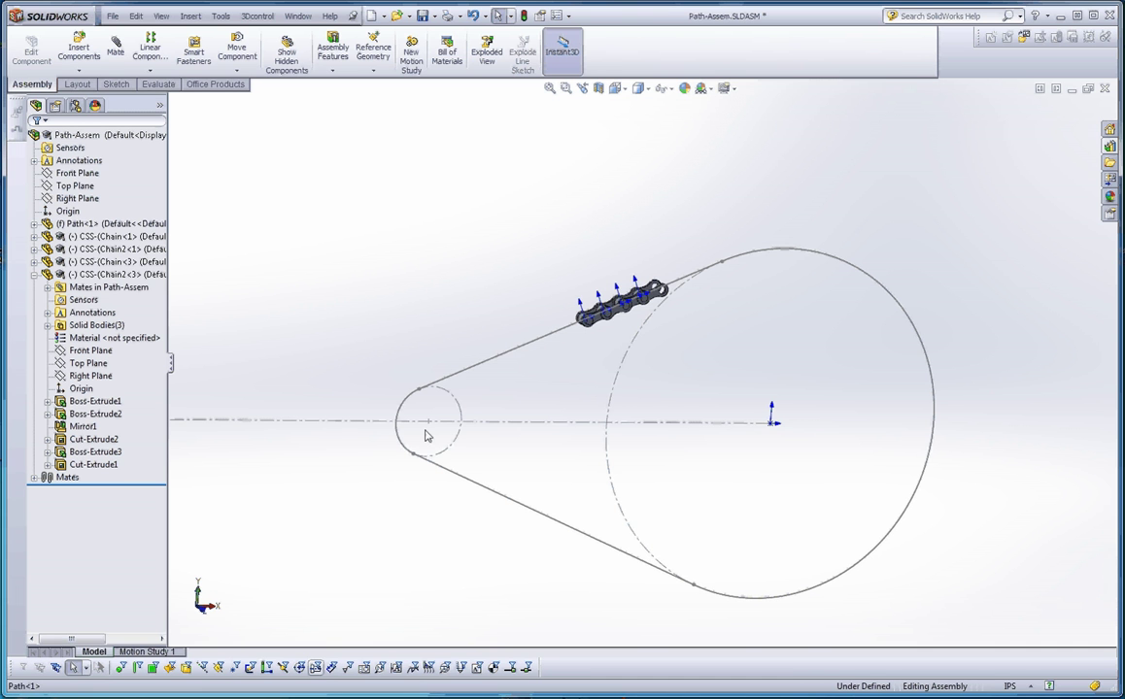
pyautogui.scroll(-1, 639, 388)
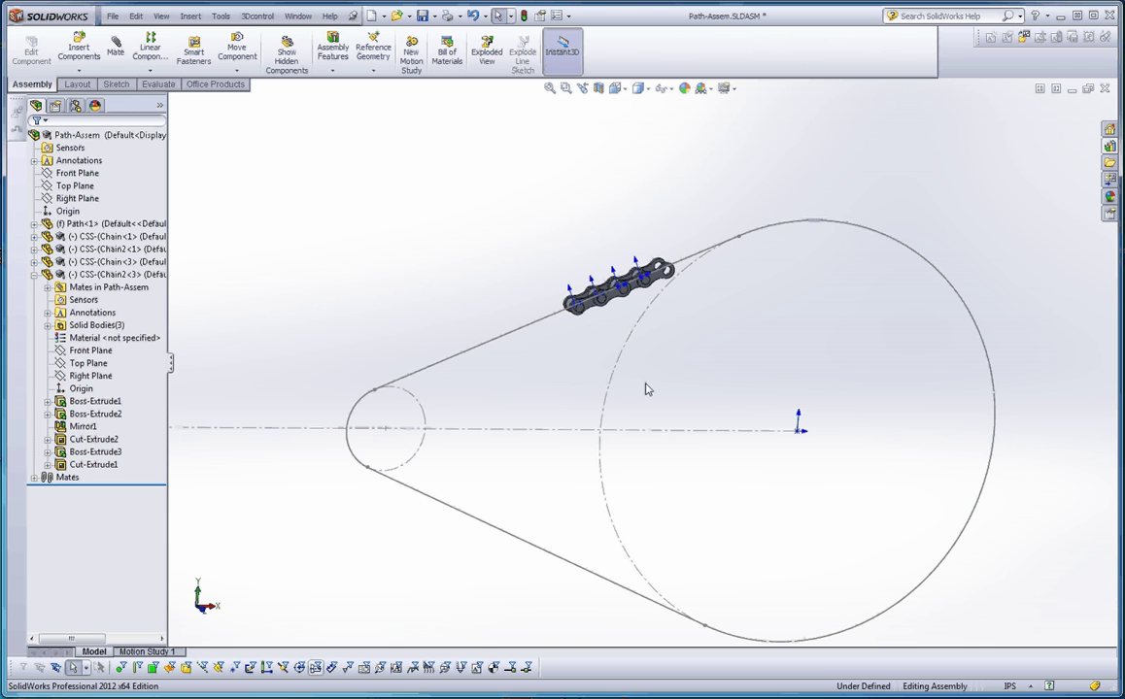